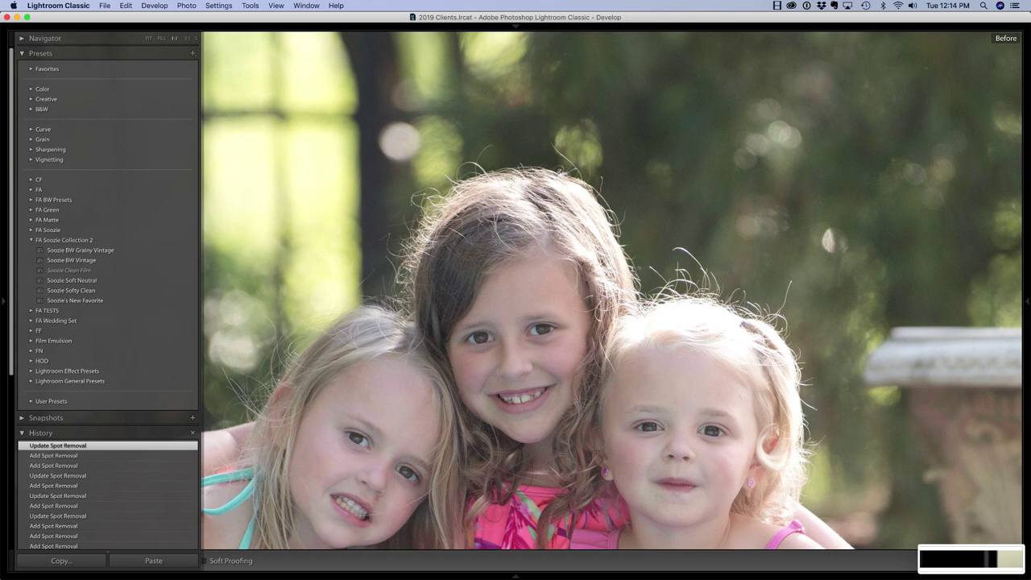
key(backslash)
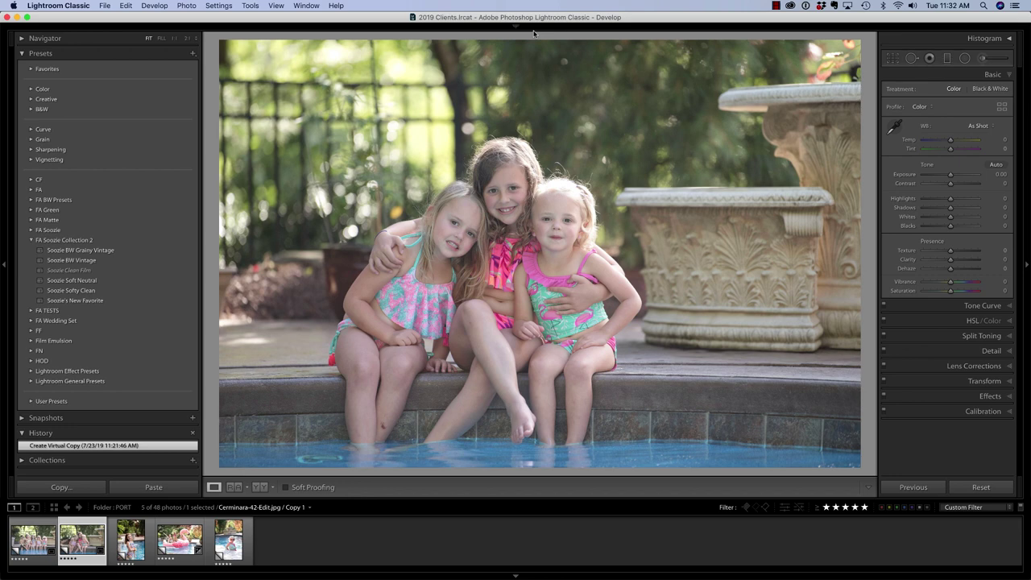
- Activate the Spot Removal tool in Heal mode on the poolside photo of the three girls
key(q)
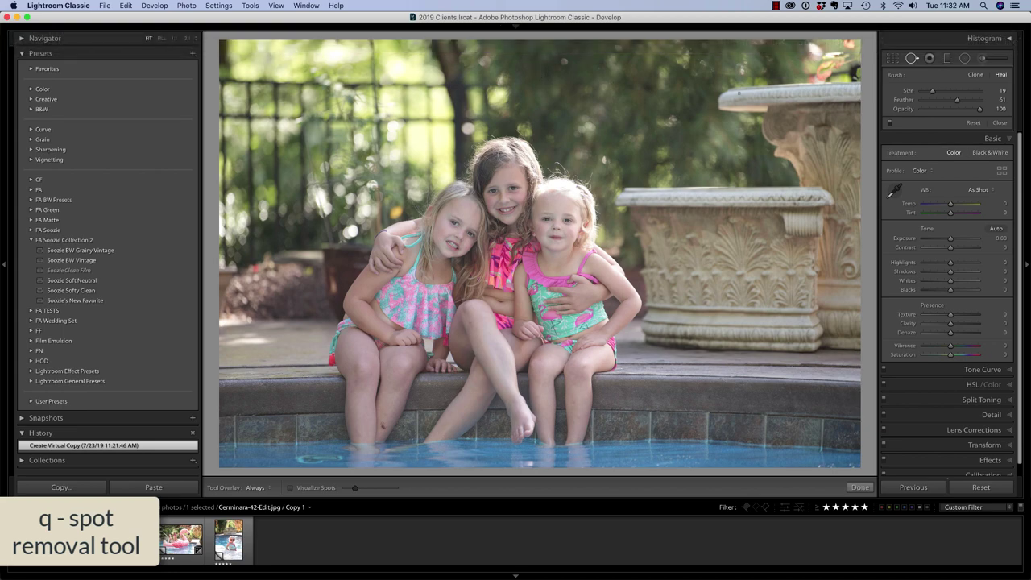
click(1001, 76)
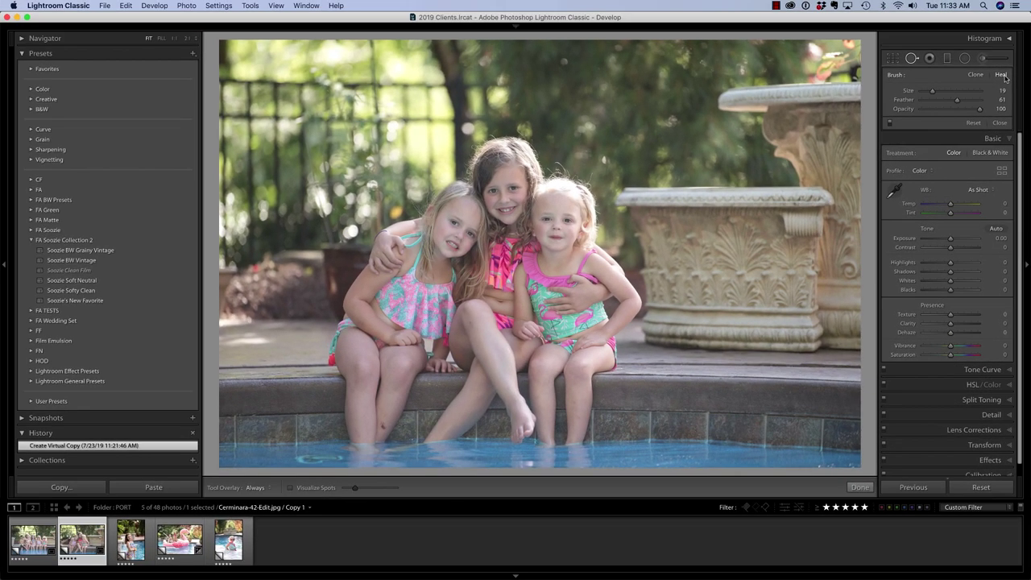
mouse_move(1005, 31)
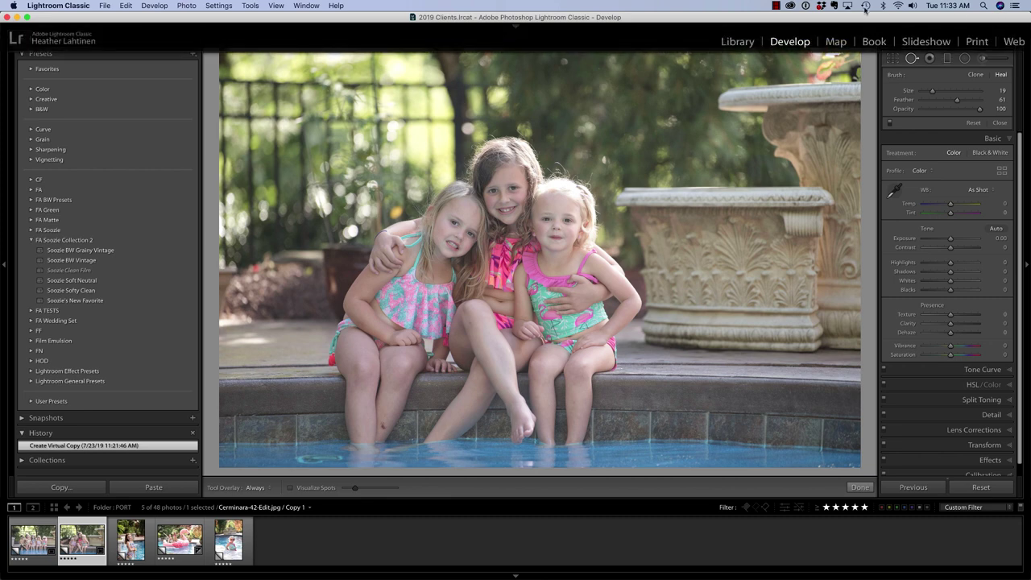
click(174, 38)
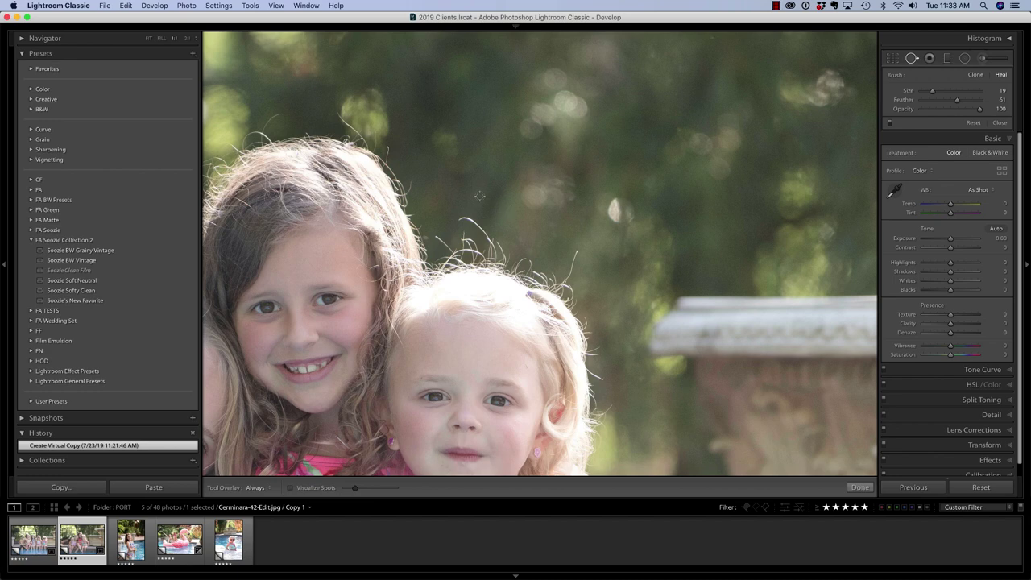
- Enlarge the healing brush to size 75, and reduce it to 37
scroll(481, 194, up, 8)
scroll(481, 194, up, 3)
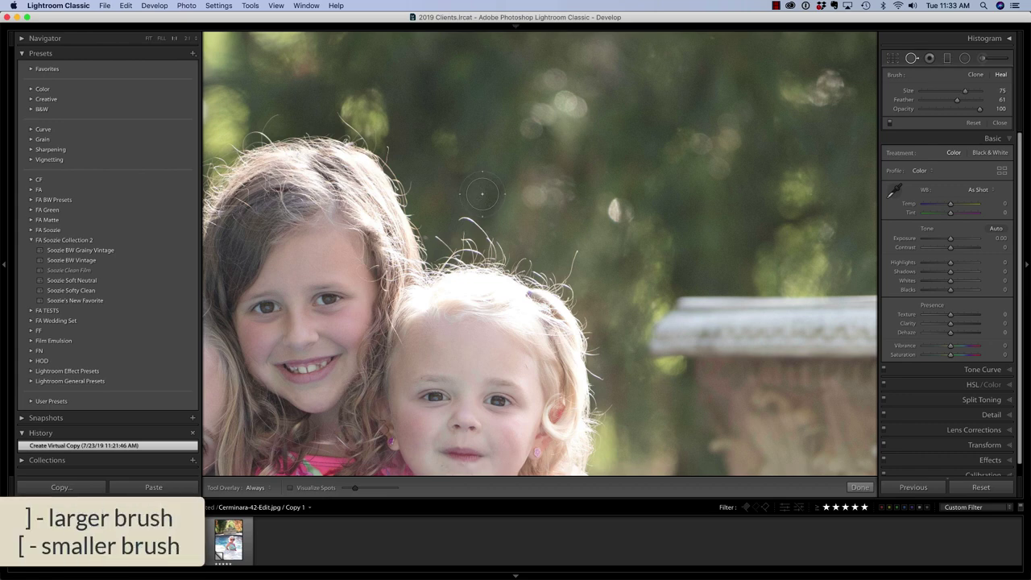
scroll(481, 194, down, 7)
scroll(481, 194, down, 3)
- Raise the healing brush's feather to 100, and lower it to 50
shift+scroll(482, 193, up, 3)
key(shift+])
key(shift+])
key(shift+])
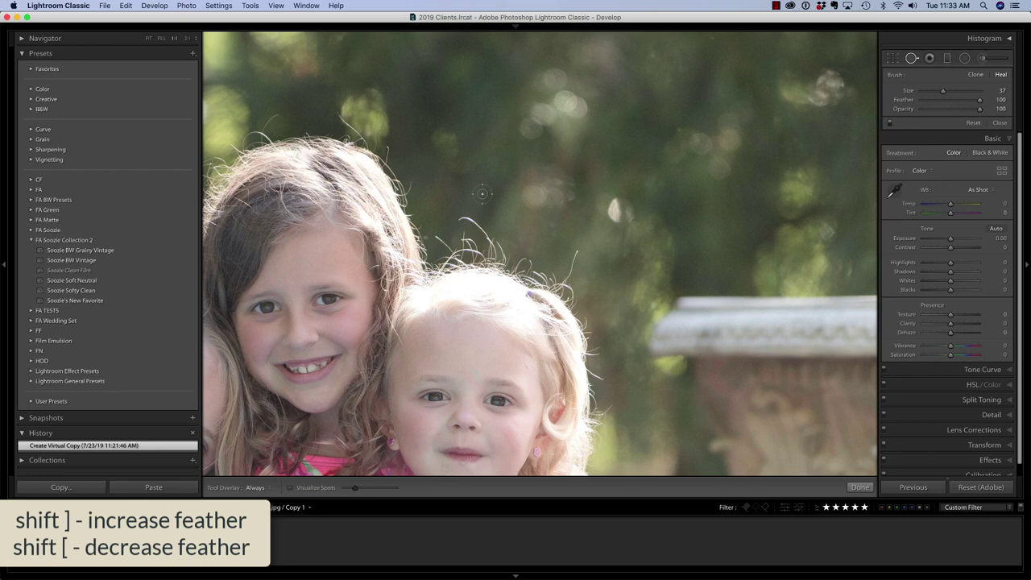
key(shift+bracketleft)
key(shift+bracketleft)
key(shift+bracketleft)
key(shift+bracketleft)
key(shift+bracketleft)
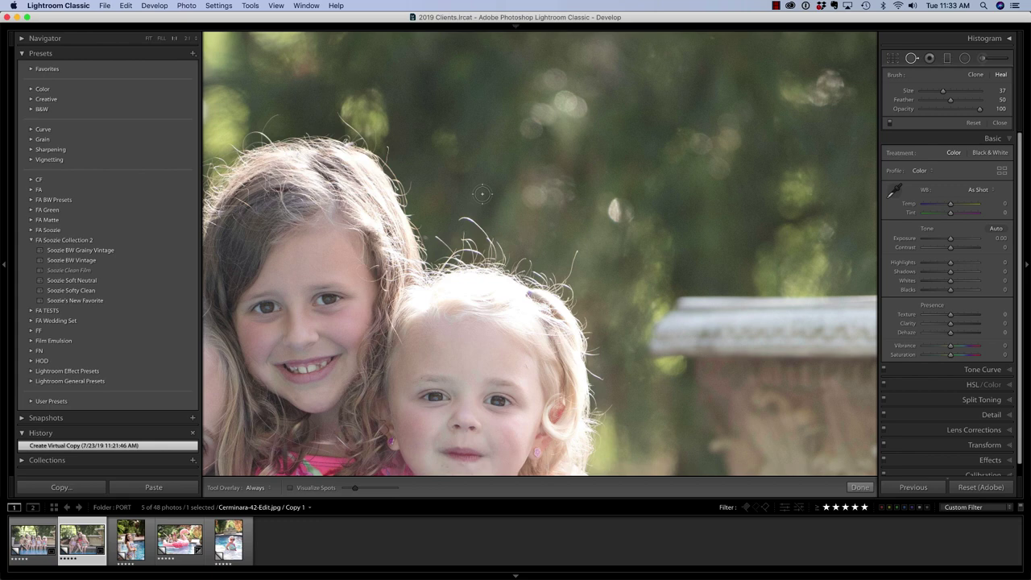
- Readjust the healing brush's feather and shrink the brush to fit thin stray hairs
key(shift+bracketright)
key(shift+bracketright)
key(shift+bracketright)
key(shift+bracketright)
key(shift+bracketleft)
key(shift+bracketleft)
key(shift+bracketleft)
key(bracketleft)
key(bracketleft)
key(bracketleft)
key(bracketleft)
key(bracketleft)
key(bracketright)
- Heal the flyaway hairs sticking up above the youngest girl's head, moving the sample areas onto clean dark green background
drag(434, 237, 453, 250)
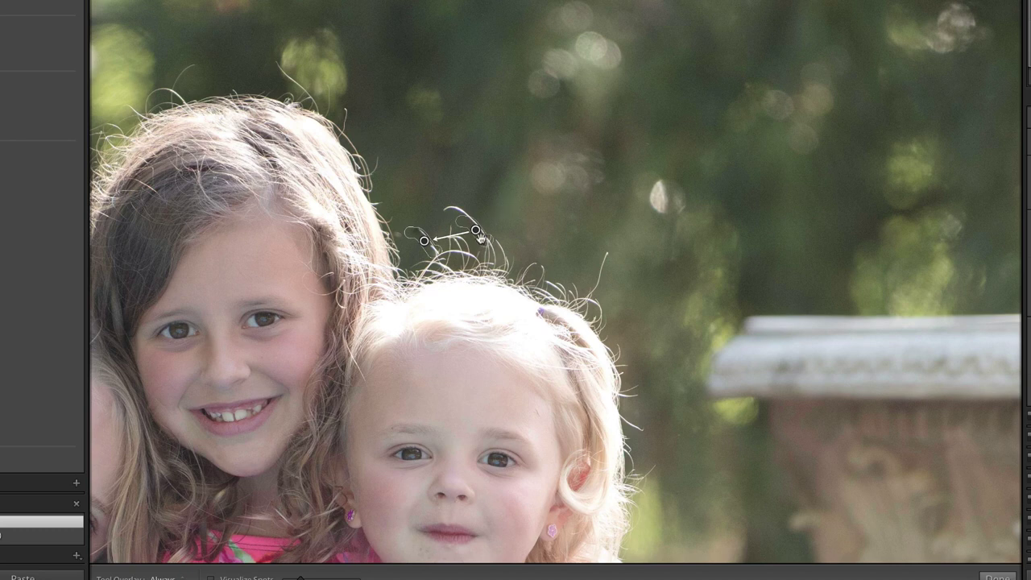
drag(476, 232, 448, 161)
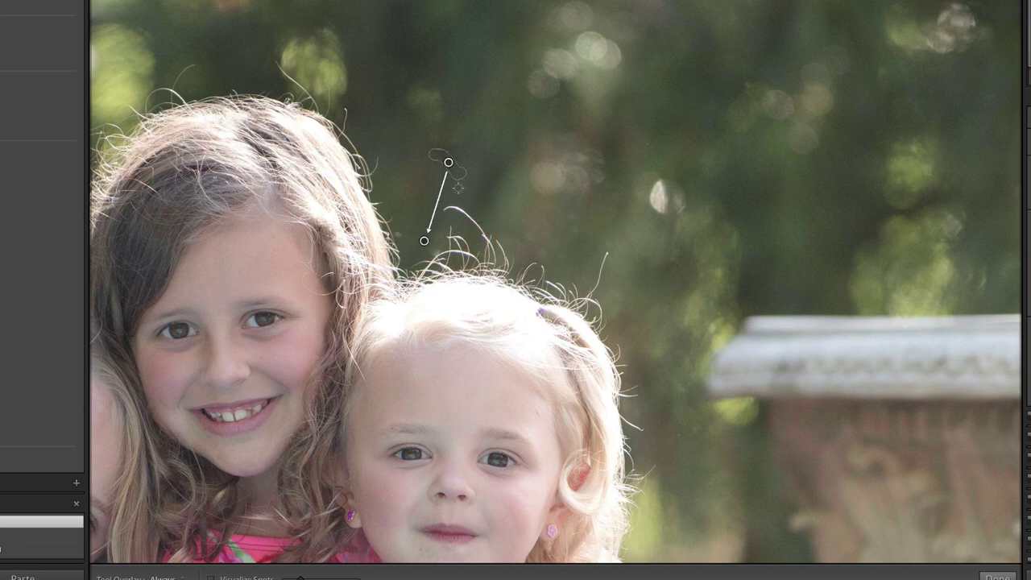
mouse_move(443, 208)
mouse_down()
mouse_move(473, 219)
mouse_move(487, 240)
mouse_up()
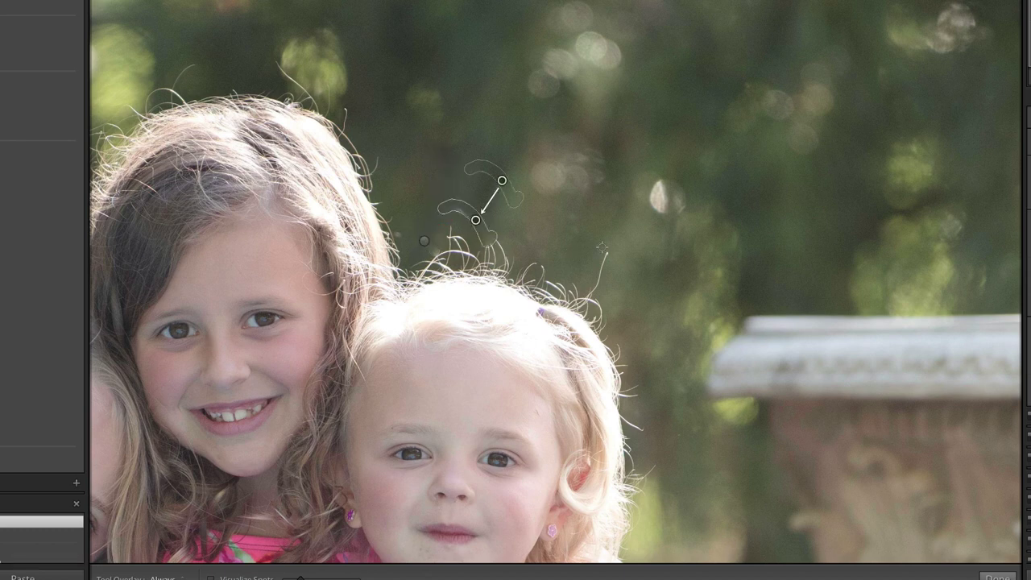
drag(610, 252, 593, 294)
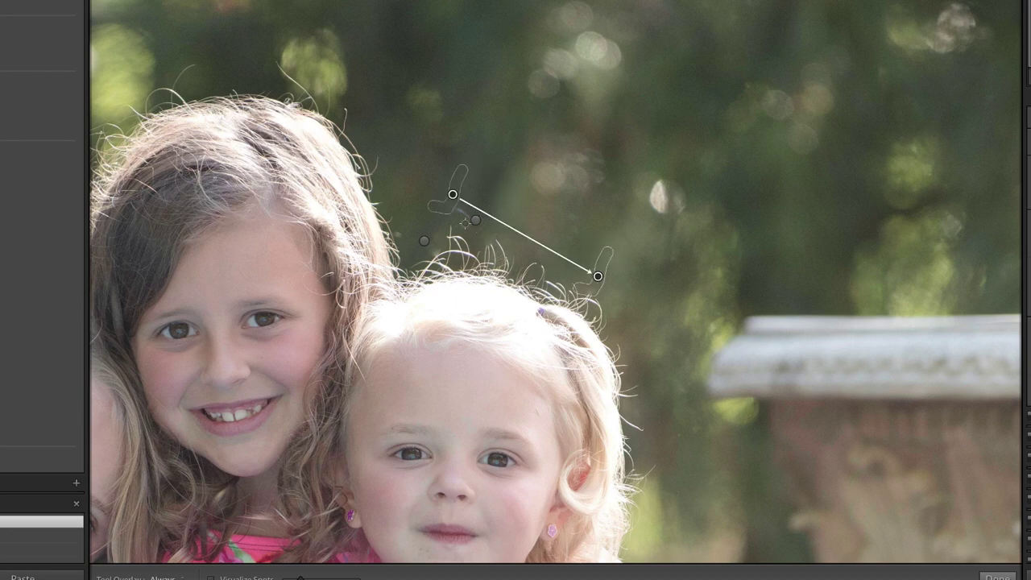
drag(465, 223, 456, 208)
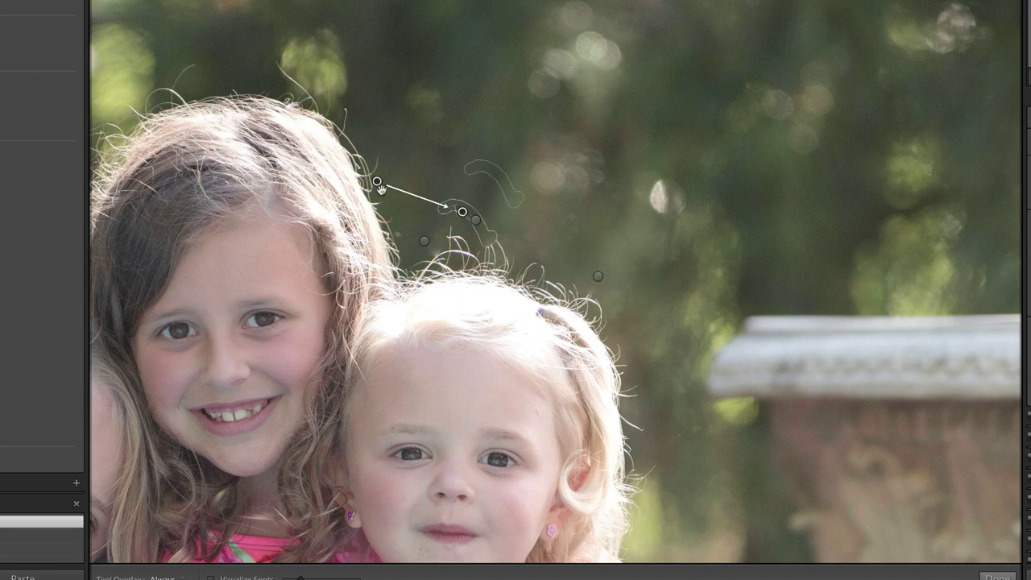
drag(379, 184, 432, 149)
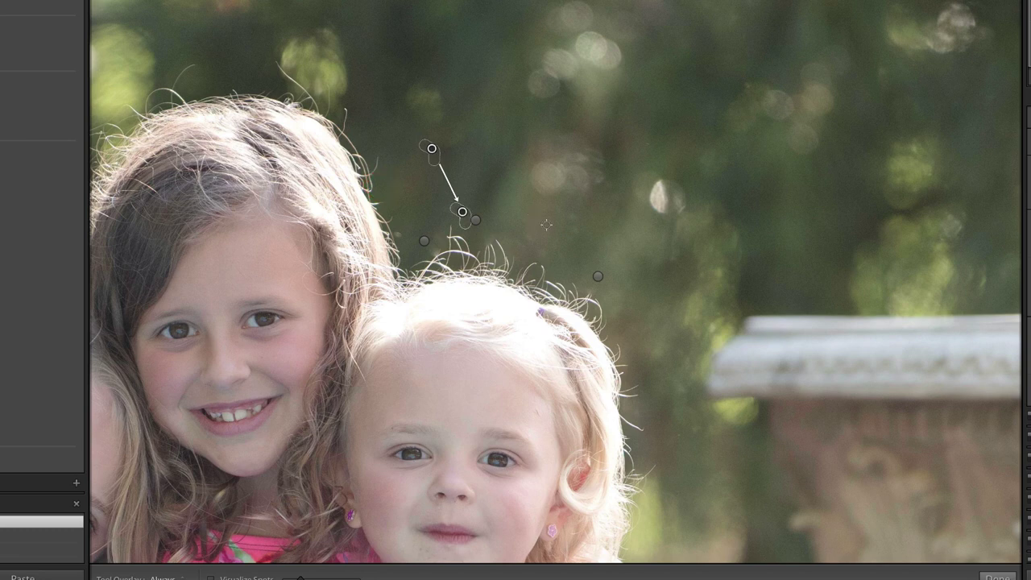
mouse_move(449, 247)
mouse_down()
mouse_move(451, 226)
mouse_move(467, 251)
mouse_move(497, 242)
mouse_move(511, 260)
mouse_move(537, 242)
mouse_up()
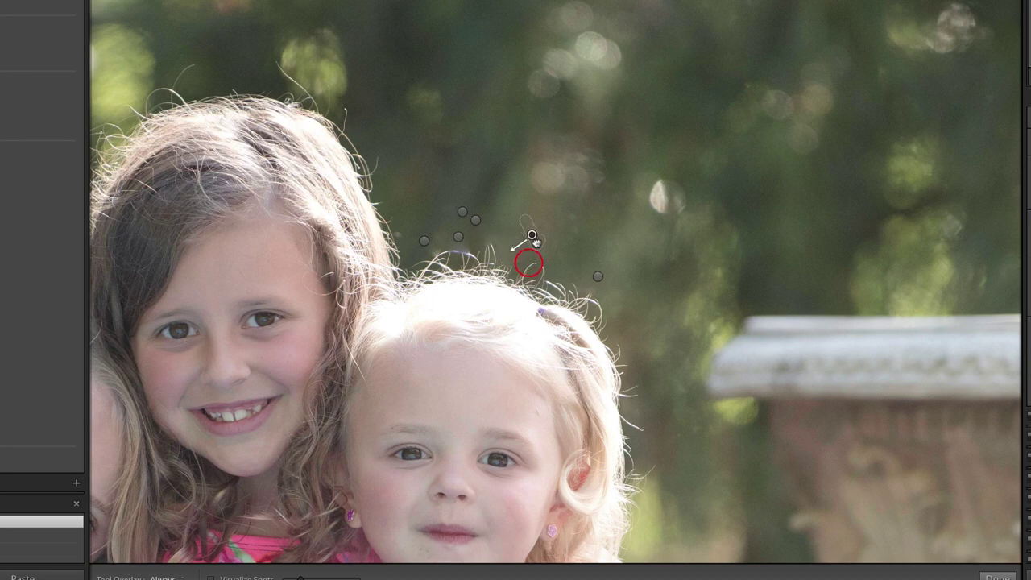
- Heal the stray hairs along the side of the youngest girl's head near her ear, sampling from the adjacent blurred background
click(642, 433)
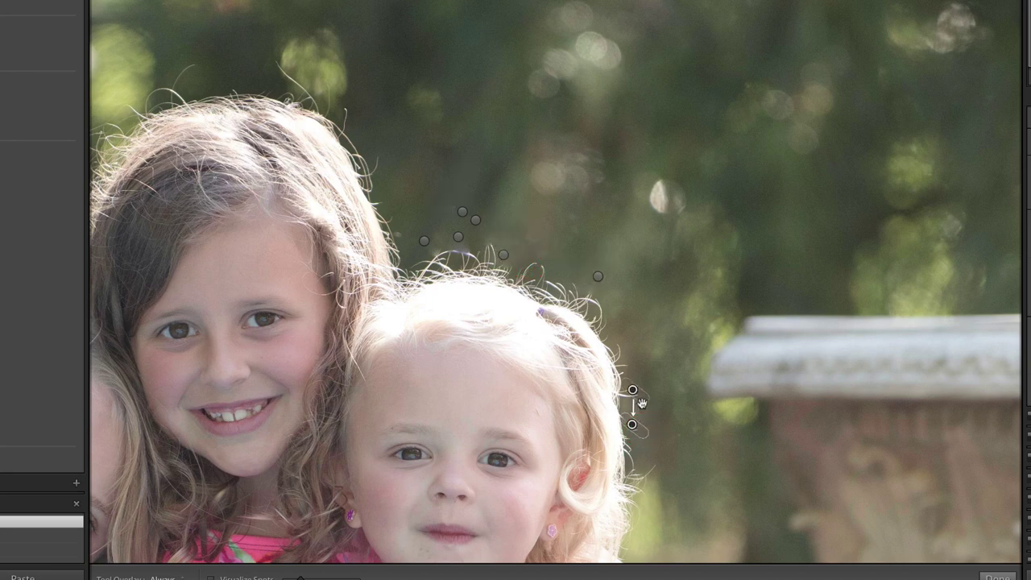
mouse_move(643, 392)
mouse_down()
mouse_move(665, 399)
mouse_move(626, 394)
mouse_move(651, 358)
mouse_up()
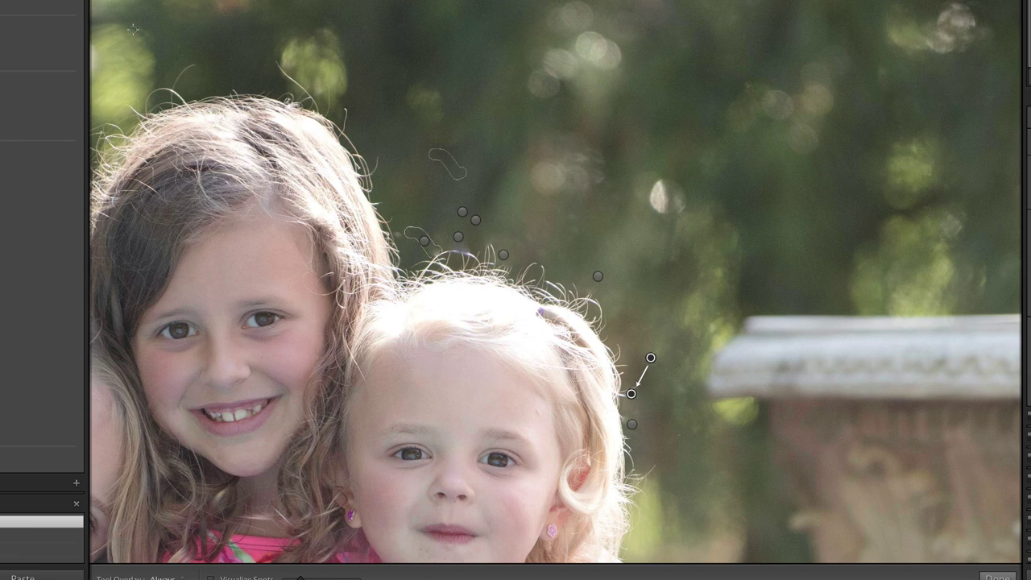
key(ctrl+equal)
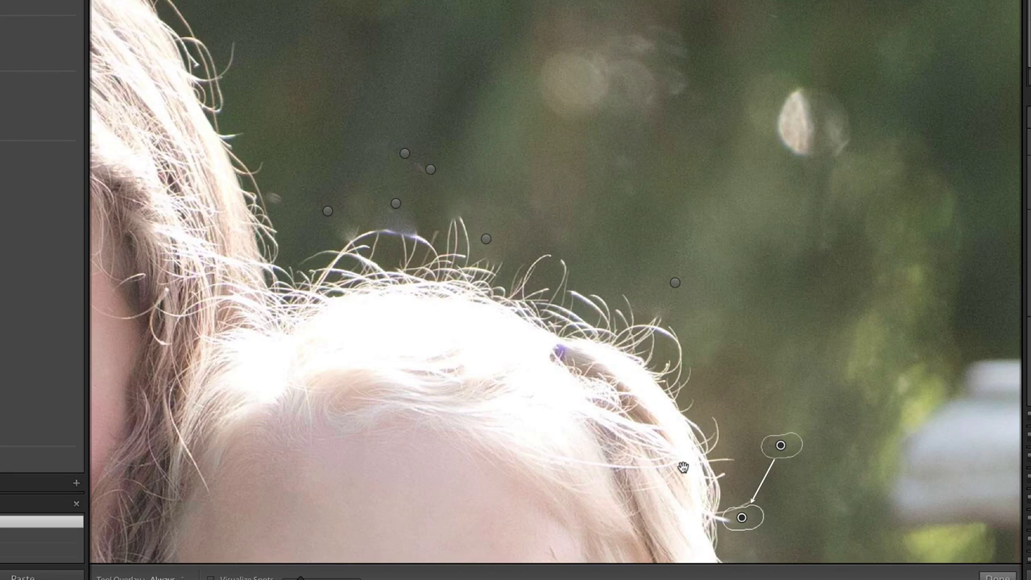
drag(680, 463, 510, 267)
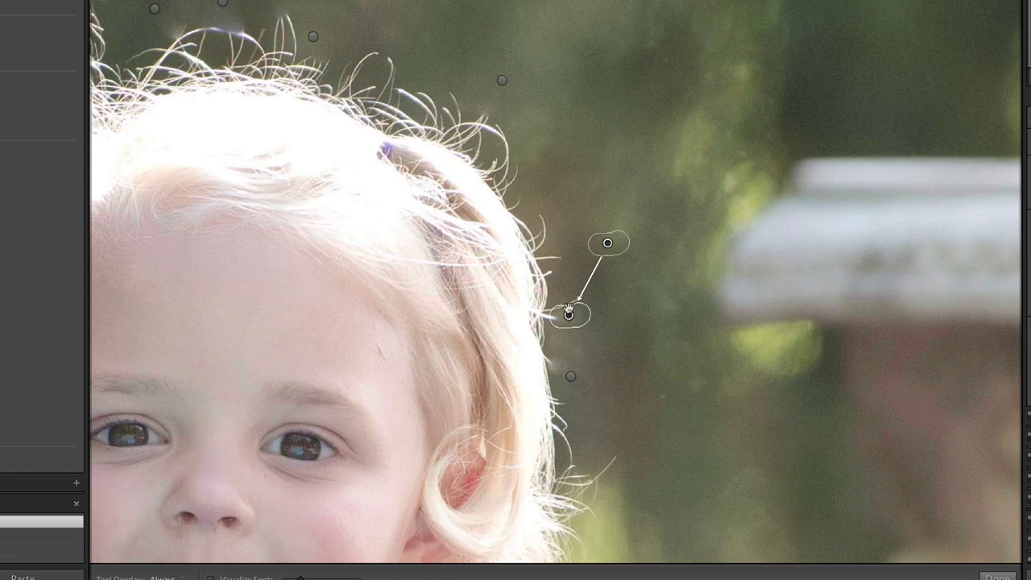
mouse_move(572, 291)
mouse_down()
mouse_move(556, 315)
mouse_move(563, 294)
mouse_up()
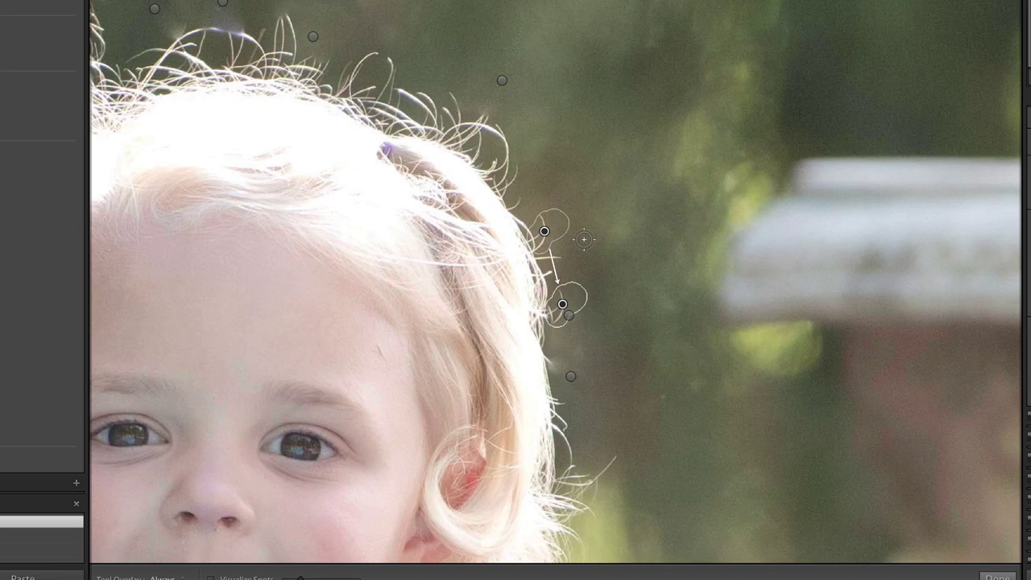
drag(552, 219, 601, 210)
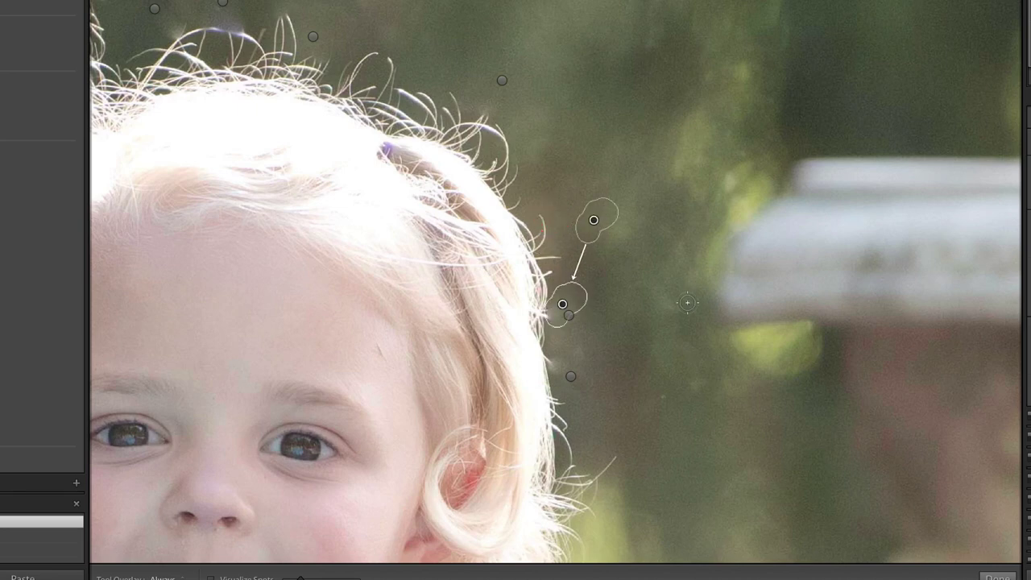
mouse_move(618, 458)
mouse_down()
mouse_move(603, 467)
mouse_move(615, 456)
mouse_up()
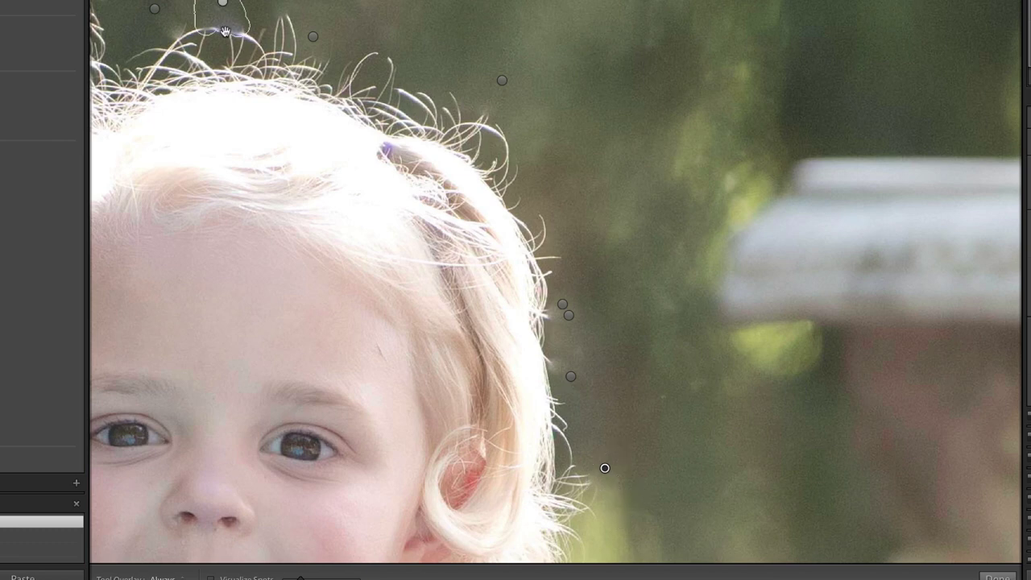
- Heal the remaining arched flyaways over the youngest girl's crown with one long stroke
drag(238, 63, 384, 139)
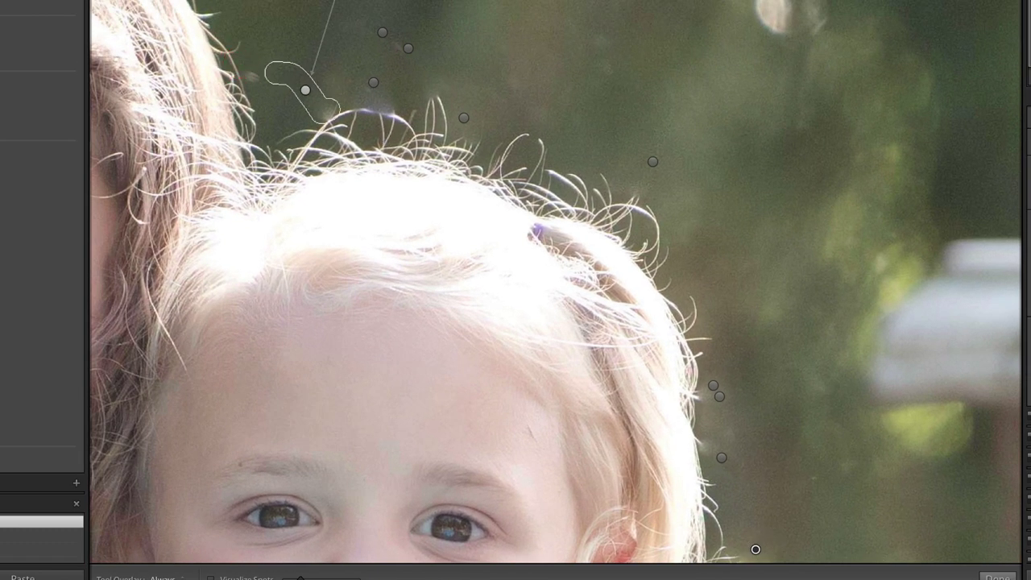
mouse_move(321, 124)
mouse_down()
mouse_move(383, 110)
mouse_move(407, 119)
mouse_move(448, 84)
mouse_up()
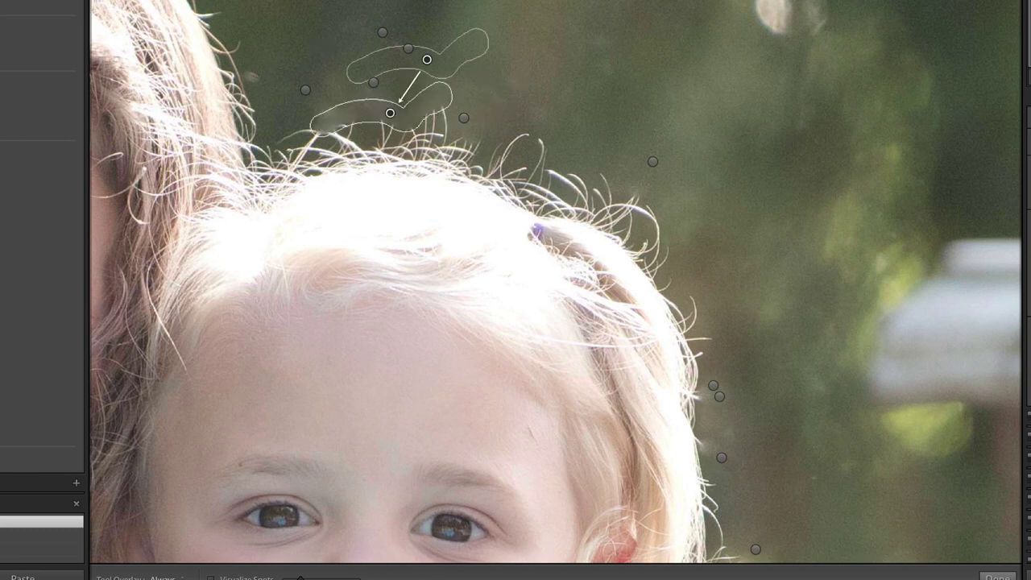
- Heal the flyaway hairs above the middle girl's head and beside it against the dark post, sampling from nearby background
key(ctrl+minus)
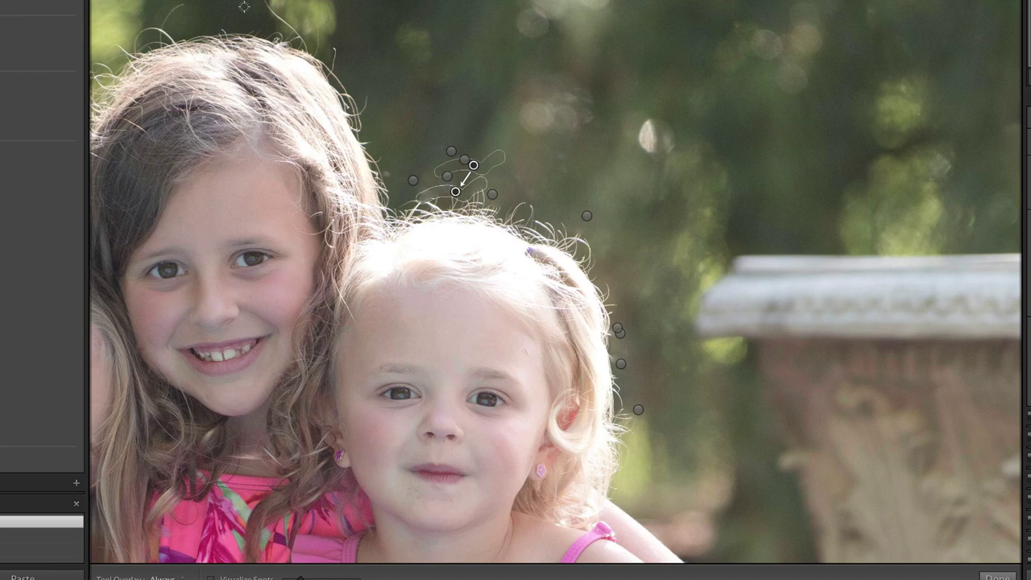
mouse_move(263, 1)
mouse_down()
mouse_move(302, 36)
mouse_move(319, 24)
mouse_move(332, 63)
mouse_move(332, 41)
mouse_move(354, 10)
mouse_up()
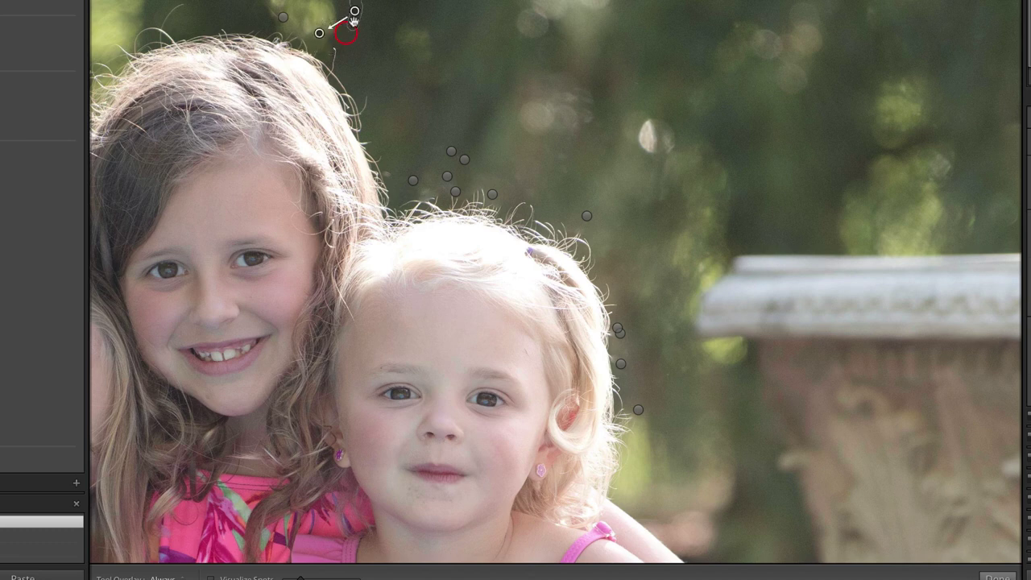
click(333, 53)
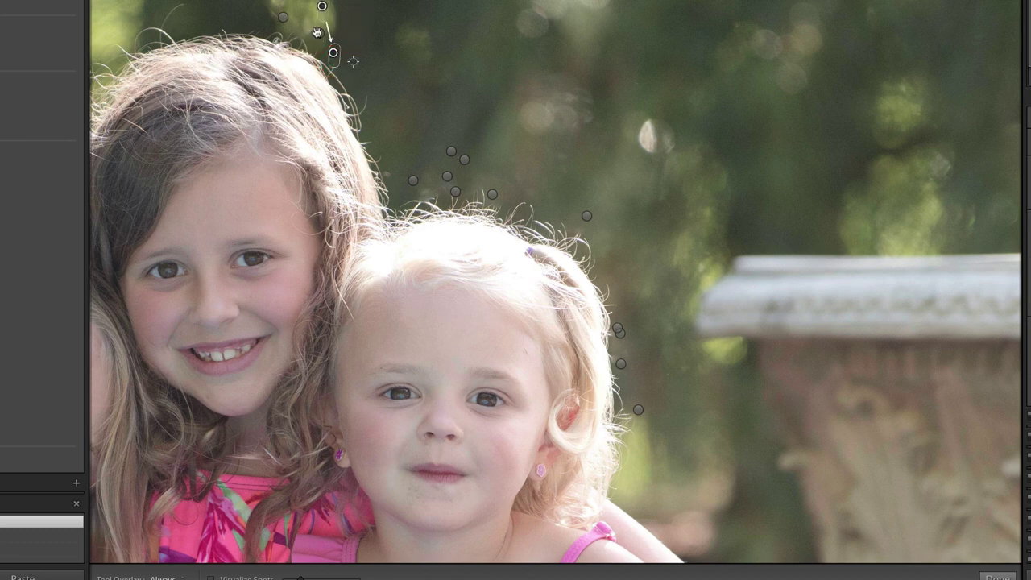
mouse_move(181, 4)
mouse_down()
mouse_move(157, 38)
mouse_move(166, 35)
mouse_move(142, 48)
mouse_up()
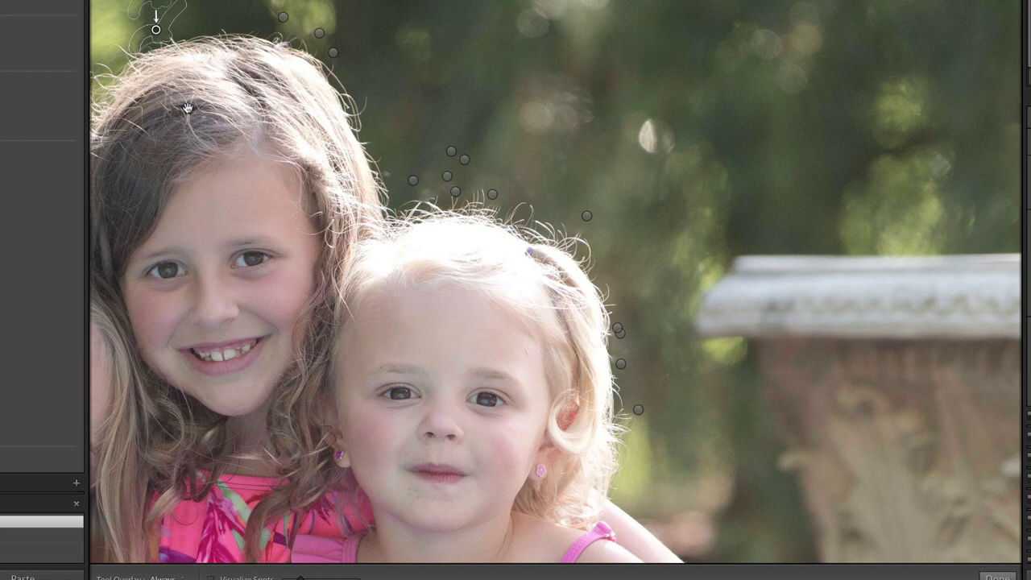
mouse_move(196, 129)
mouse_down()
mouse_move(417, 184)
mouse_move(439, 146)
mouse_move(578, 172)
mouse_up()
mouse_move(427, 186)
mouse_down()
mouse_move(435, 172)
mouse_move(442, 191)
mouse_move(444, 163)
mouse_move(468, 150)
mouse_up()
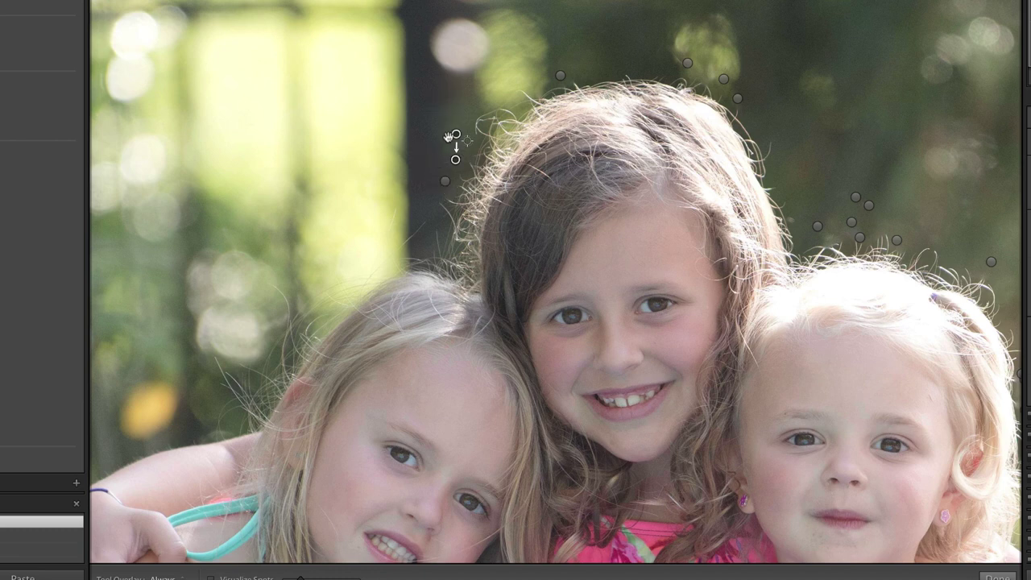
- Heal the long stray strands beside the head of the girl with the teal strap, moving the samples to matching nearby foliage
drag(270, 288, 289, 314)
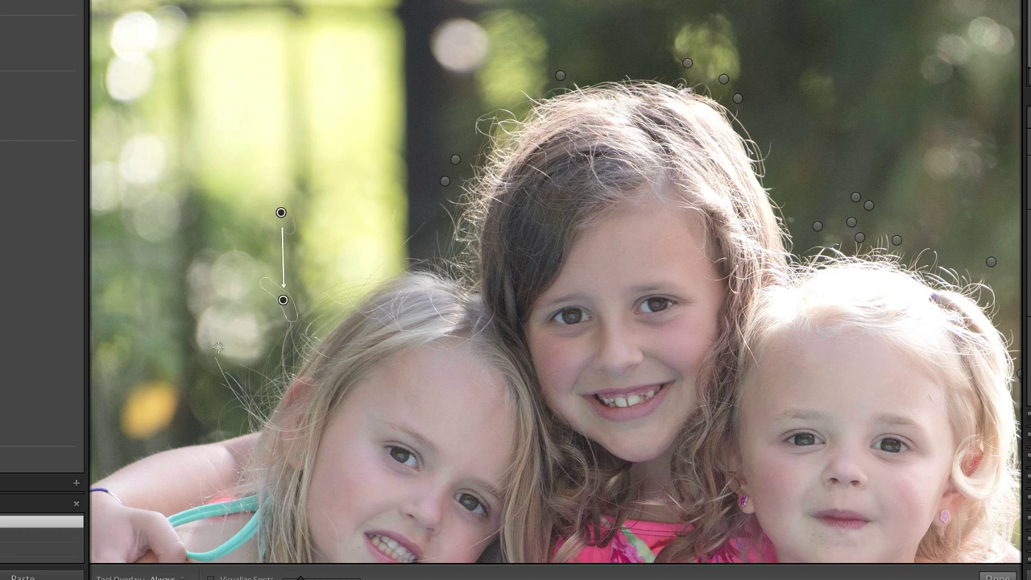
mouse_move(219, 347)
mouse_down()
mouse_move(221, 370)
mouse_move(242, 379)
mouse_up()
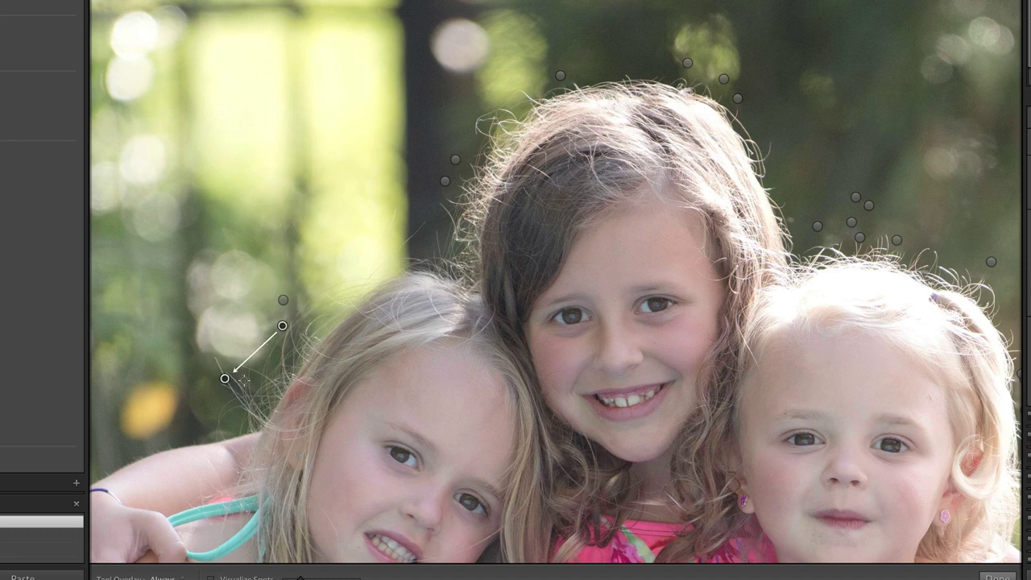
drag(282, 326, 234, 312)
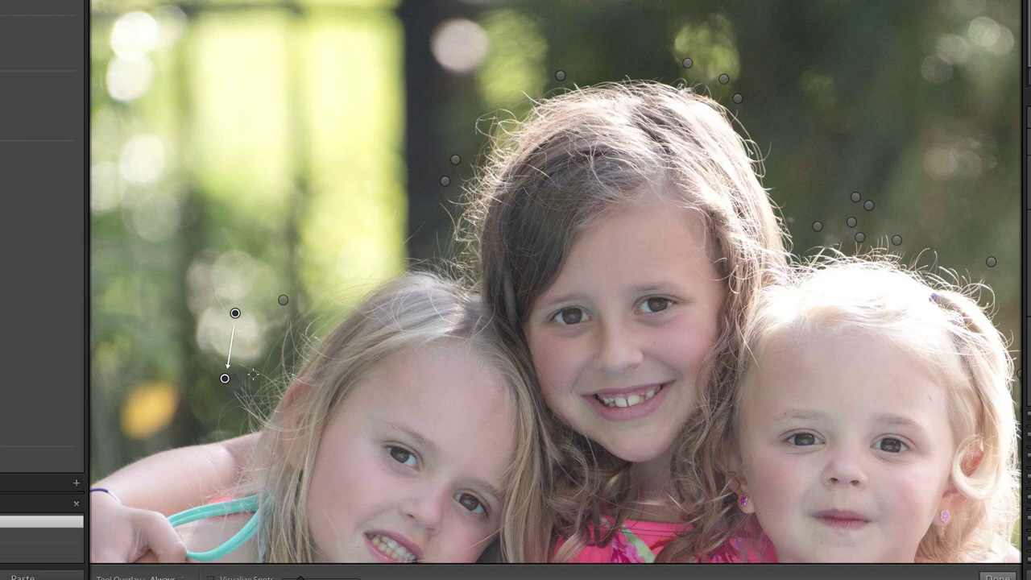
drag(248, 370, 251, 336)
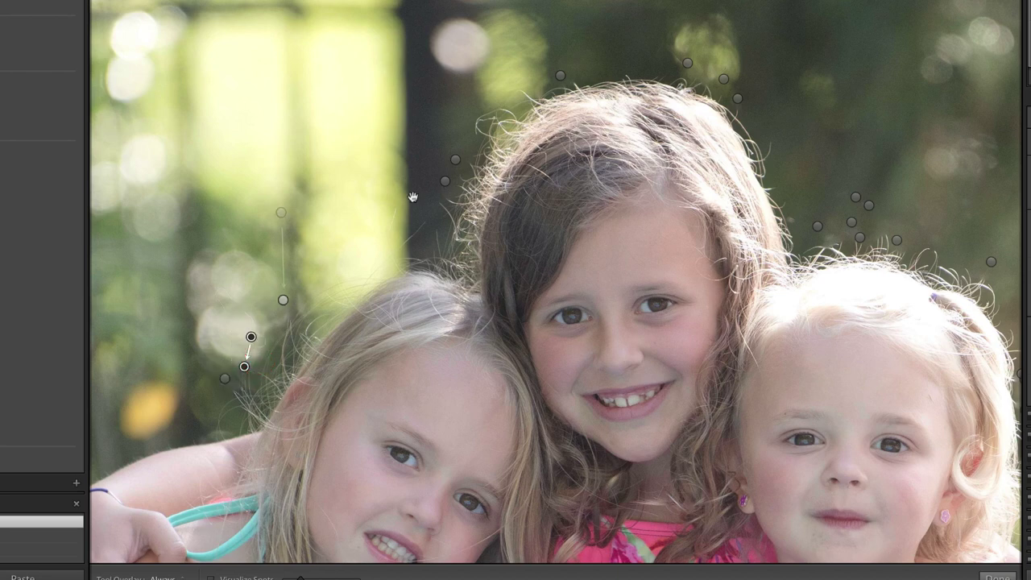
- Heal the stray hair on the middle girl's side facing the youngest girl, moving its sample to the dark foliage directly above
drag(771, 142, 768, 151)
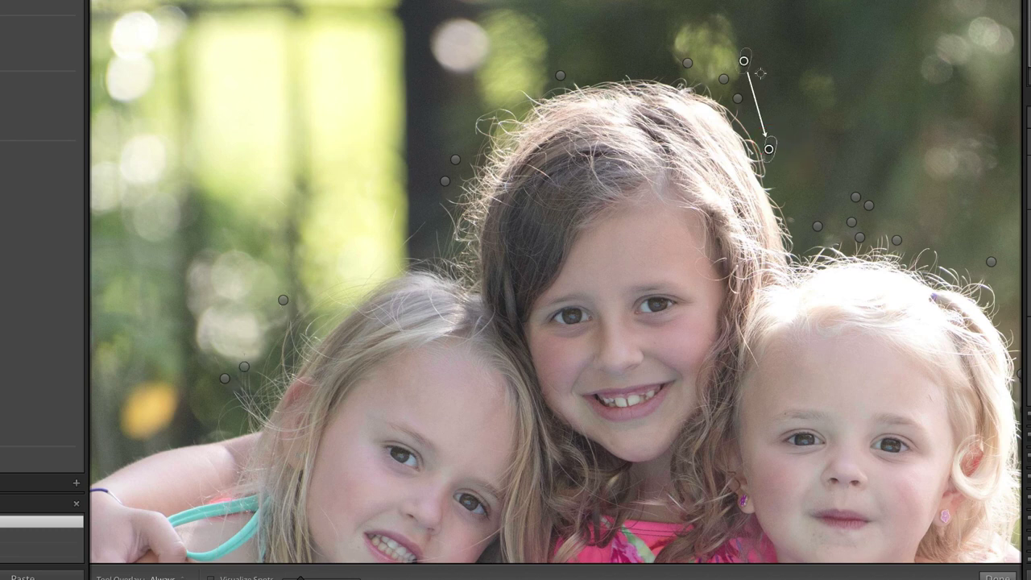
drag(746, 50, 770, 61)
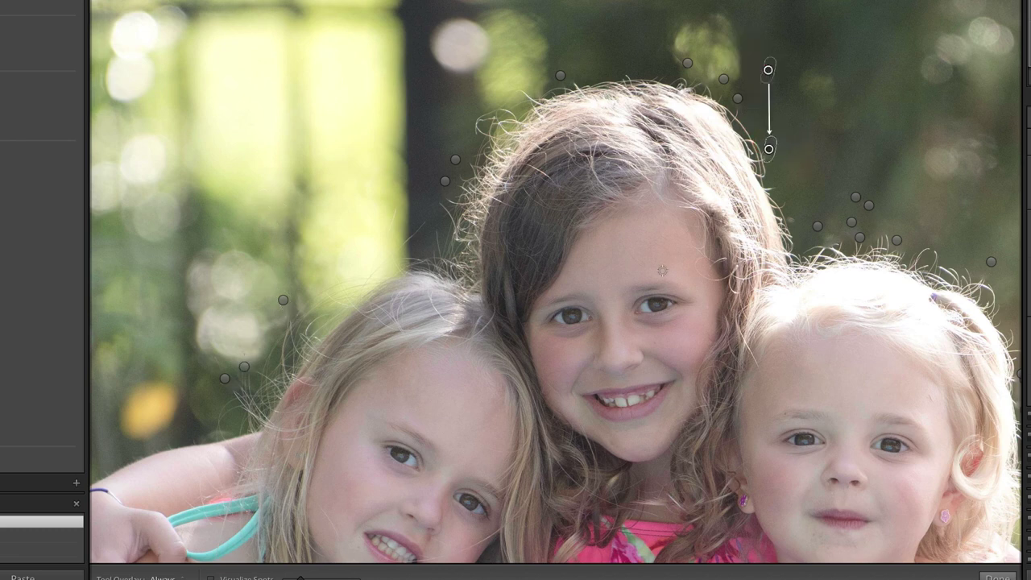
- Heal the stray hairs between the teal-strap girl's head and the dark post, sampling from higher along the post's edge, and close Spot Removal
drag(395, 205, 391, 254)
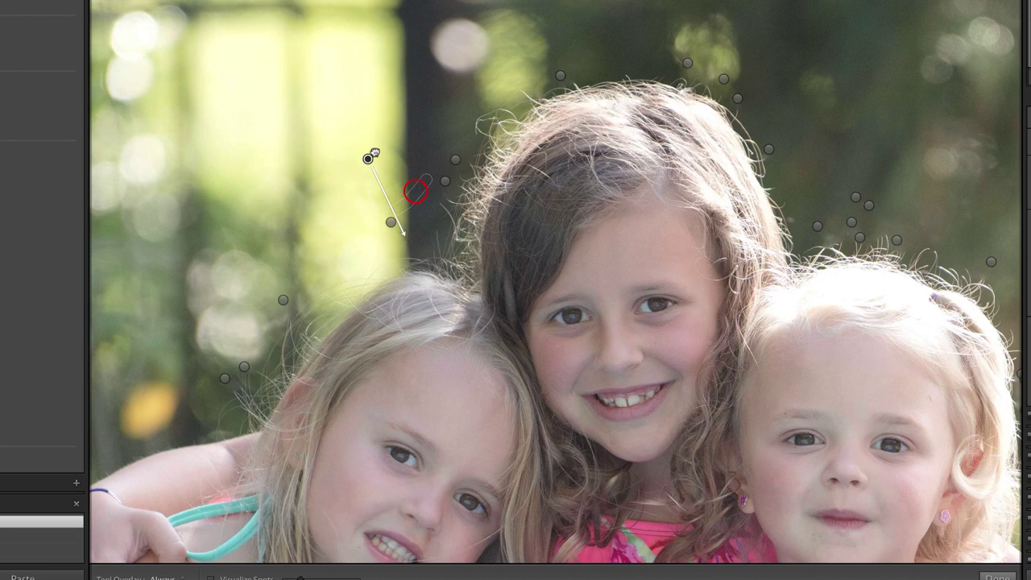
drag(416, 190, 410, 151)
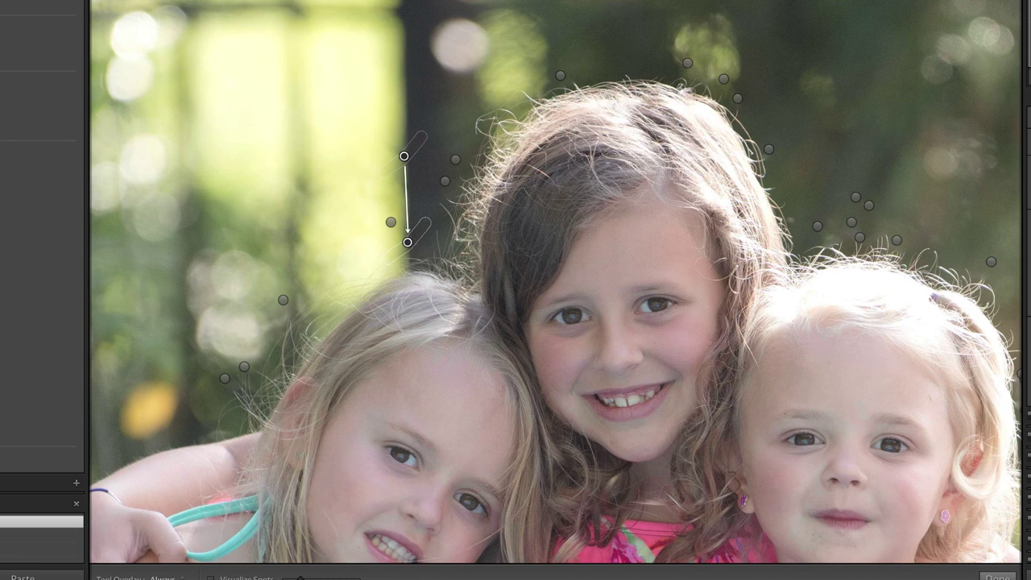
key(z)
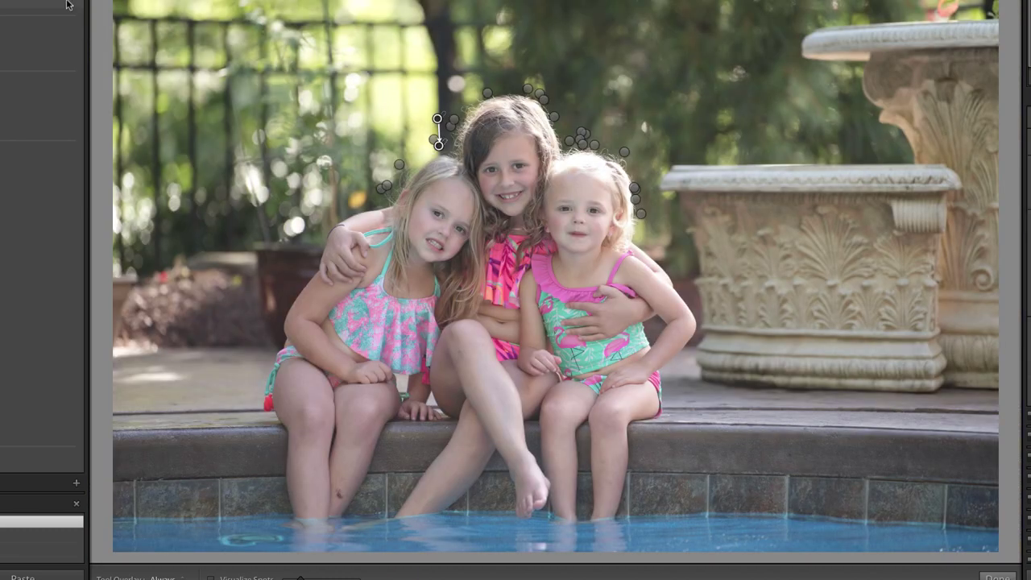
key(q)
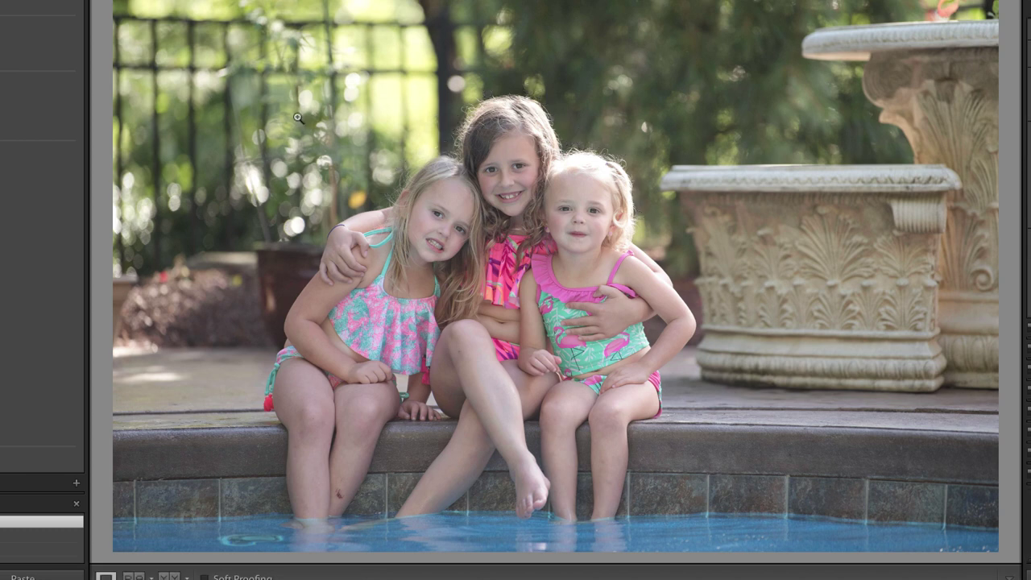
- Compare the before and after versions of the three-girl portrait at full view
key(backslash)
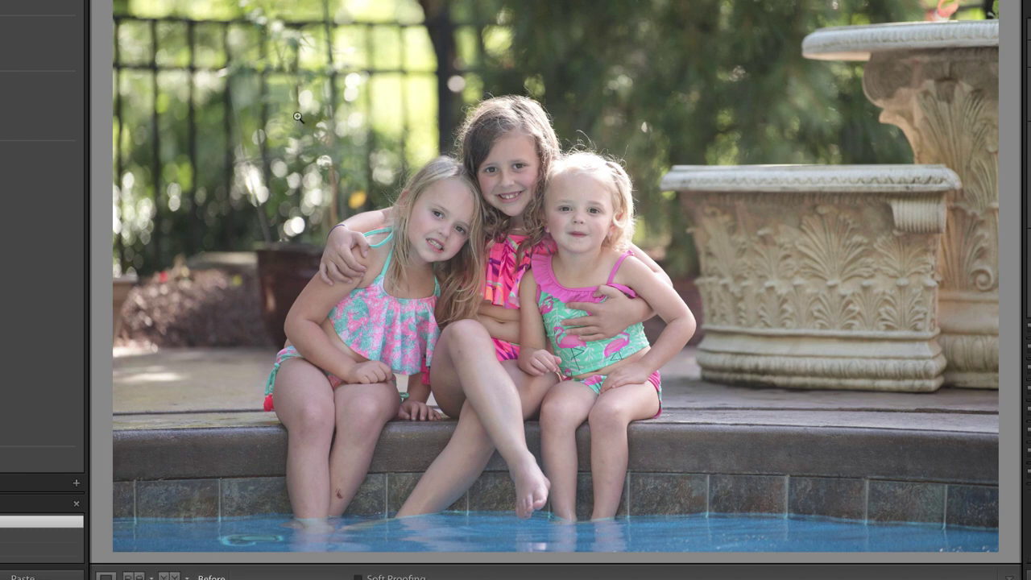
key(backslash)
key(backslash)
key(backslash)
key(backslash)
key(backslash)
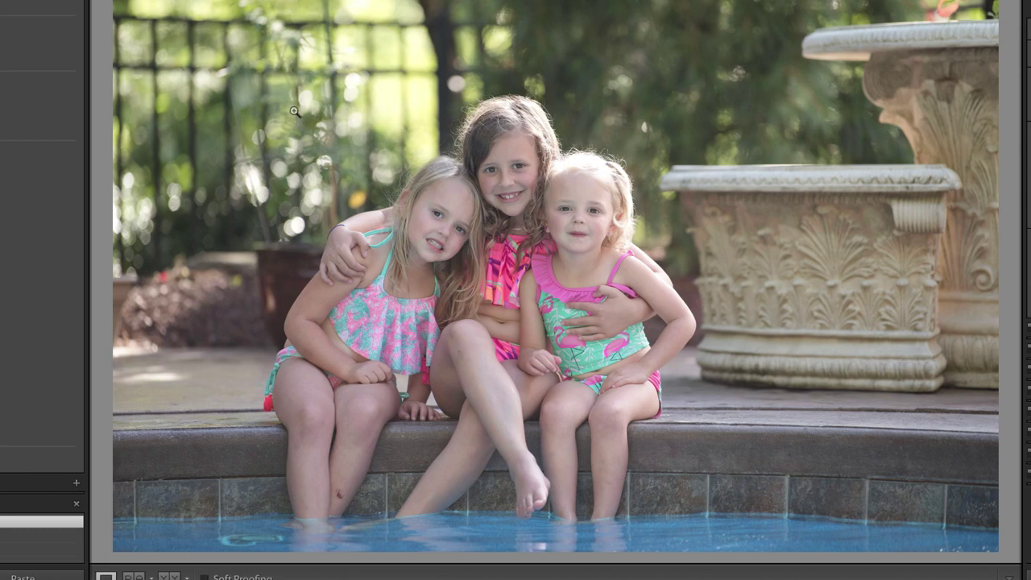
- Open the next photo, of the girl standing in the pool, and heal the stray strand beside her crown above the stone wall
key(Right)
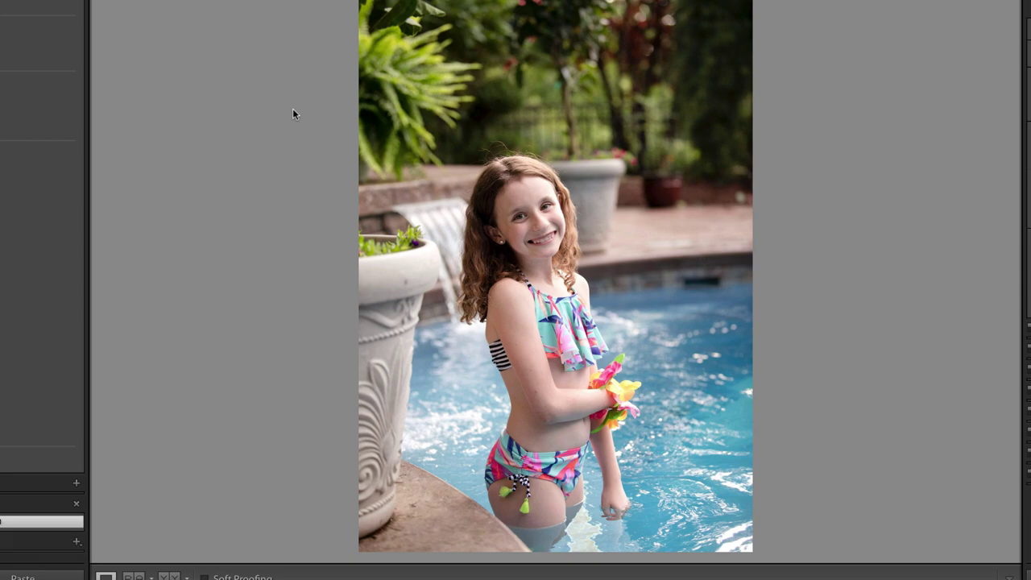
click(494, 141)
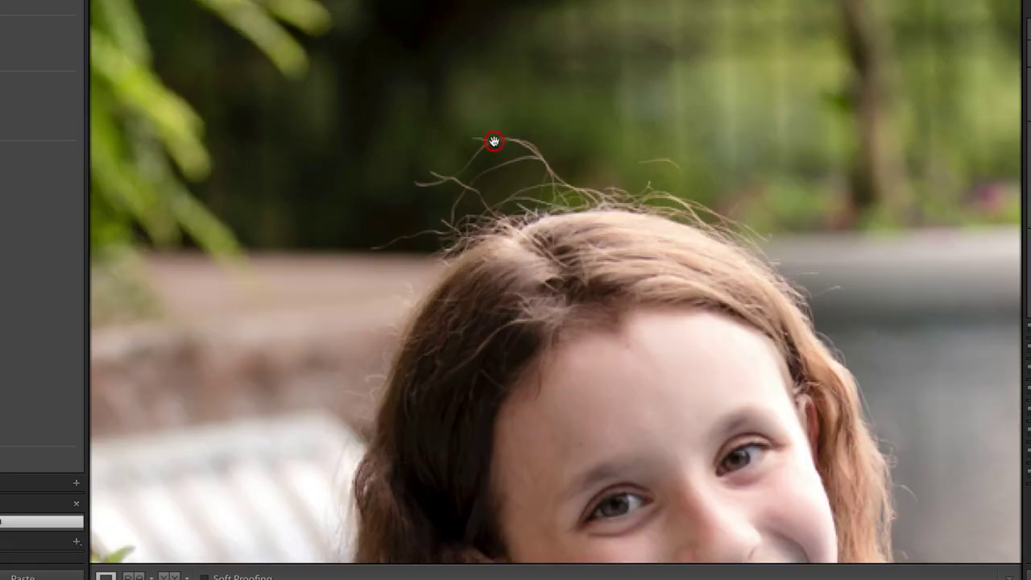
key(q)
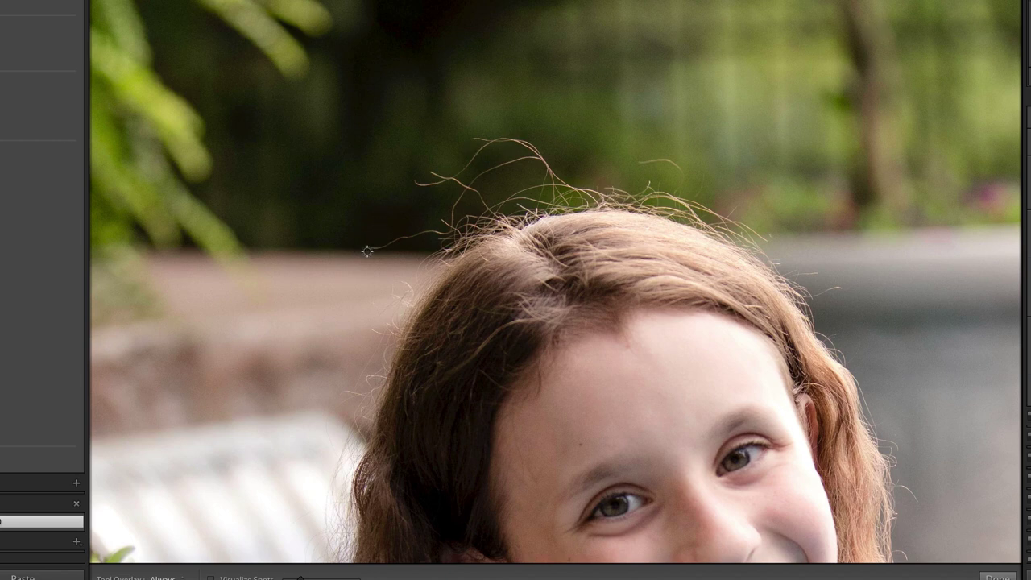
drag(367, 251, 445, 222)
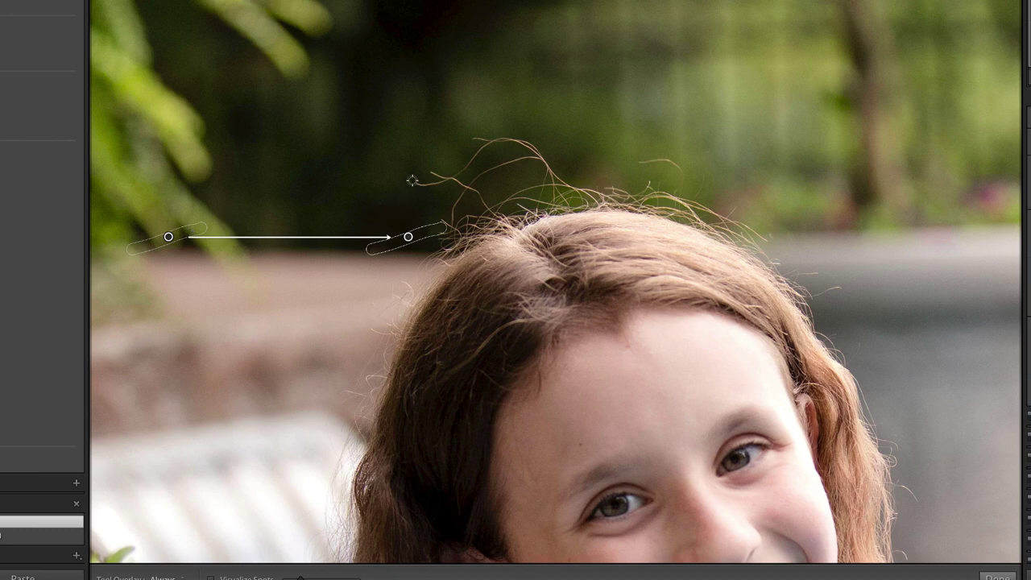
- Heal the curling flyaways on the shaded side above her crown, moving the larger patch's sample to clean green background
mouse_move(411, 181)
mouse_down()
mouse_move(476, 161)
mouse_move(453, 111)
mouse_up()
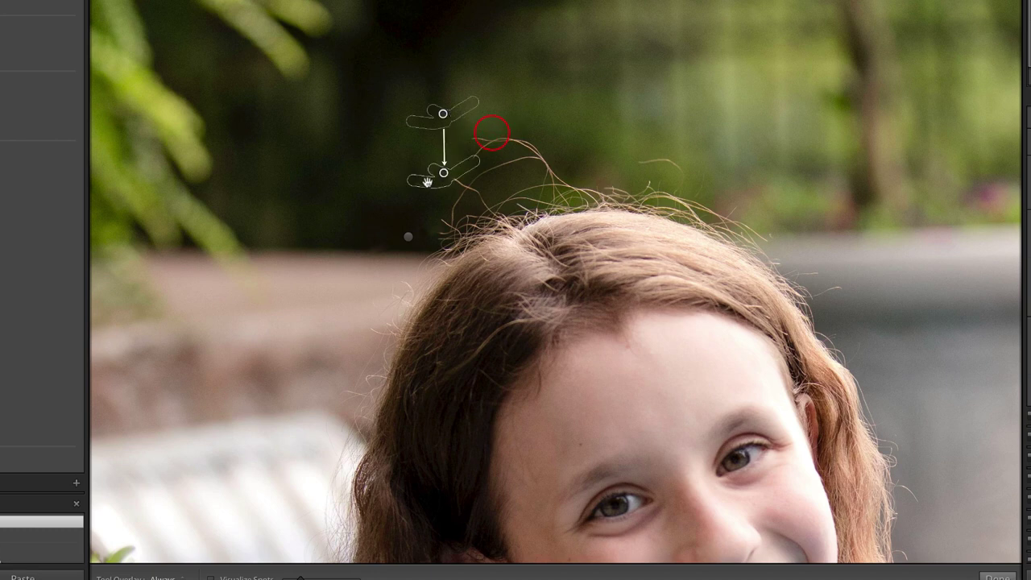
mouse_move(435, 182)
mouse_down()
mouse_move(469, 184)
mouse_move(457, 179)
mouse_move(457, 206)
mouse_move(465, 165)
mouse_move(506, 135)
mouse_move(463, 143)
mouse_up()
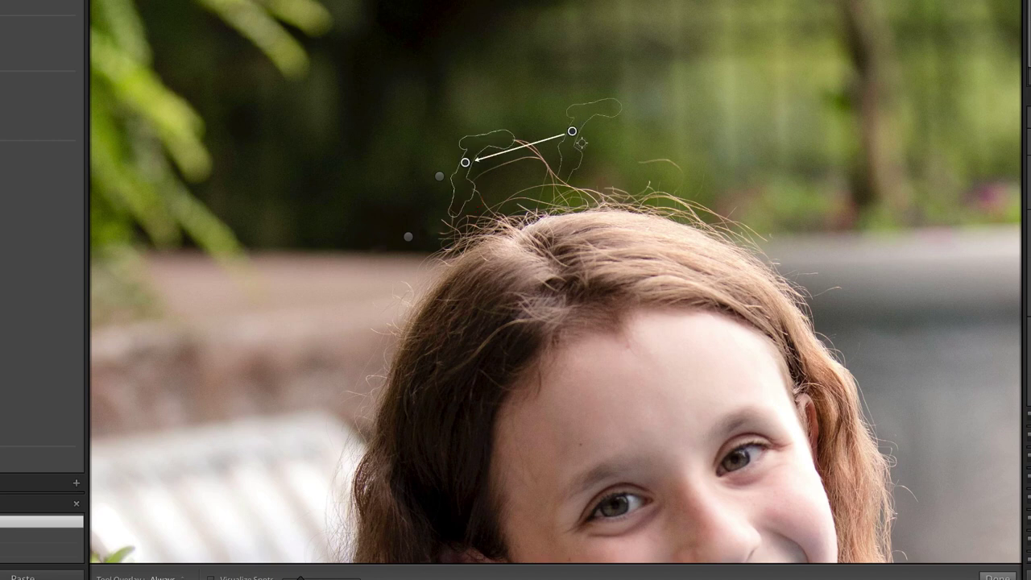
drag(580, 142, 594, 110)
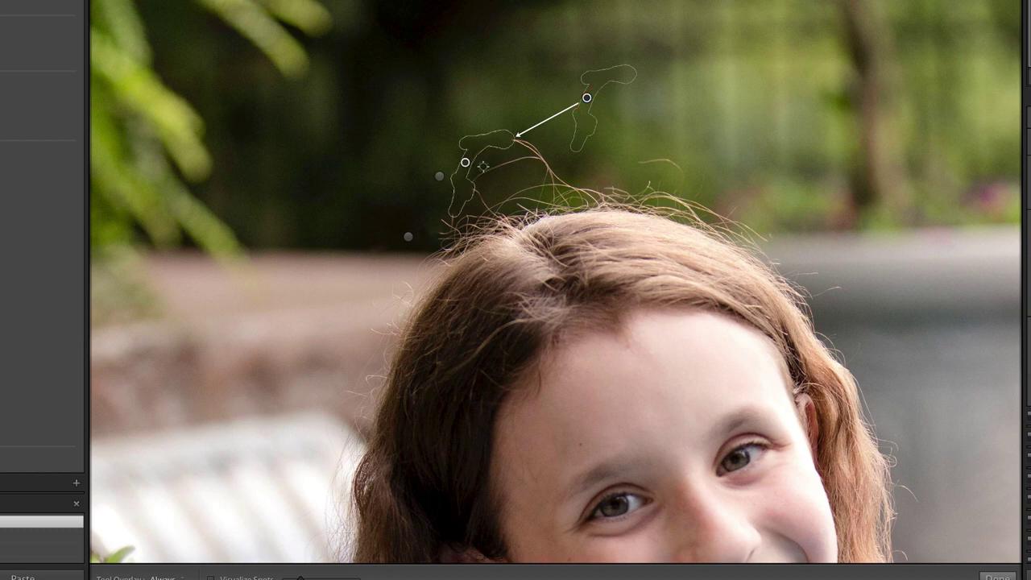
- Heal the tall arched flyaways directly above her crown, choosing a new sample, and clean up the leftover strand with a short stroke
click(439, 175)
mouse_move(471, 164)
mouse_down()
mouse_move(486, 143)
mouse_move(522, 138)
mouse_move(552, 173)
mouse_move(549, 181)
mouse_move(534, 157)
mouse_move(489, 190)
mouse_up()
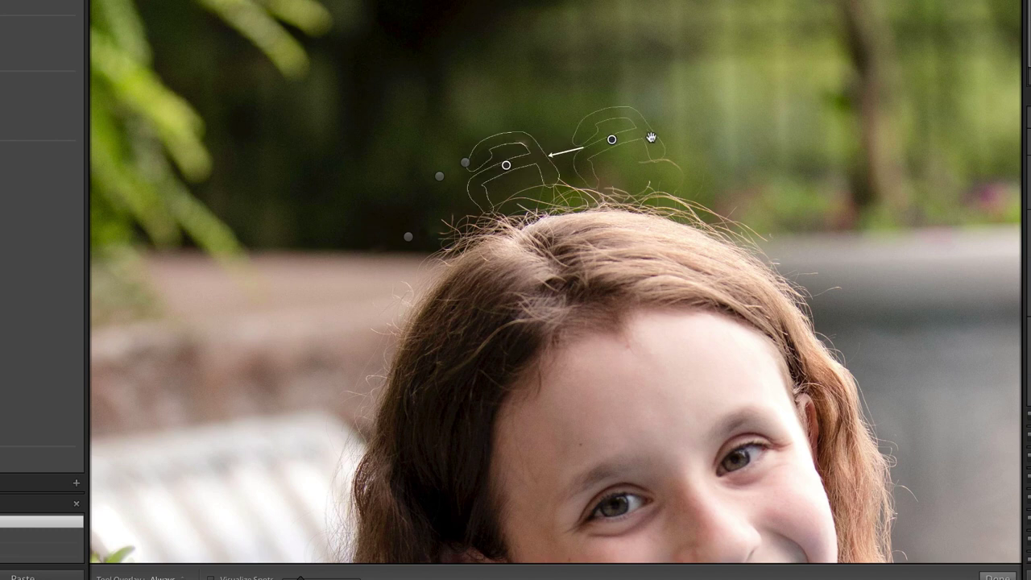
key(slash)
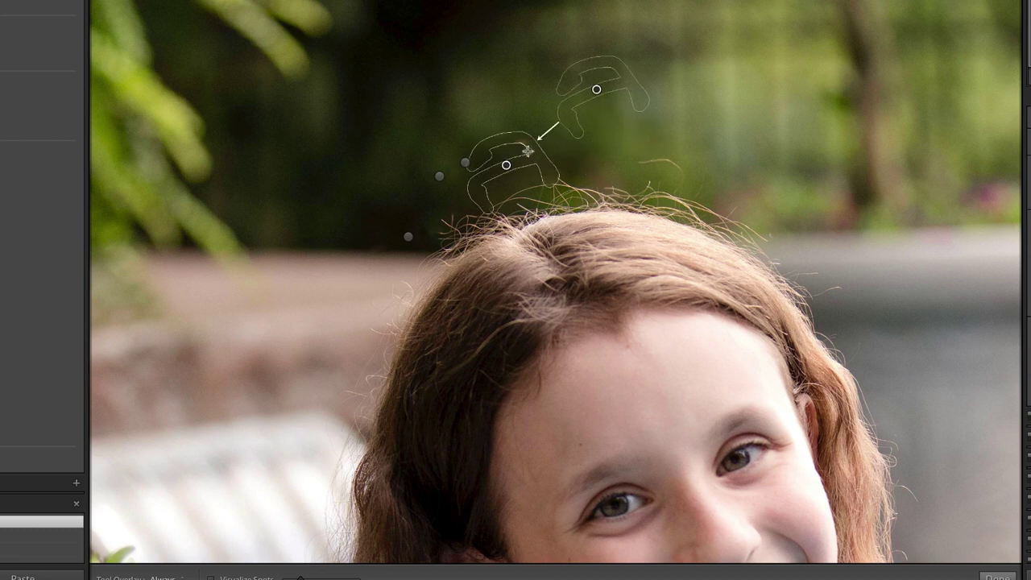
drag(519, 144, 540, 169)
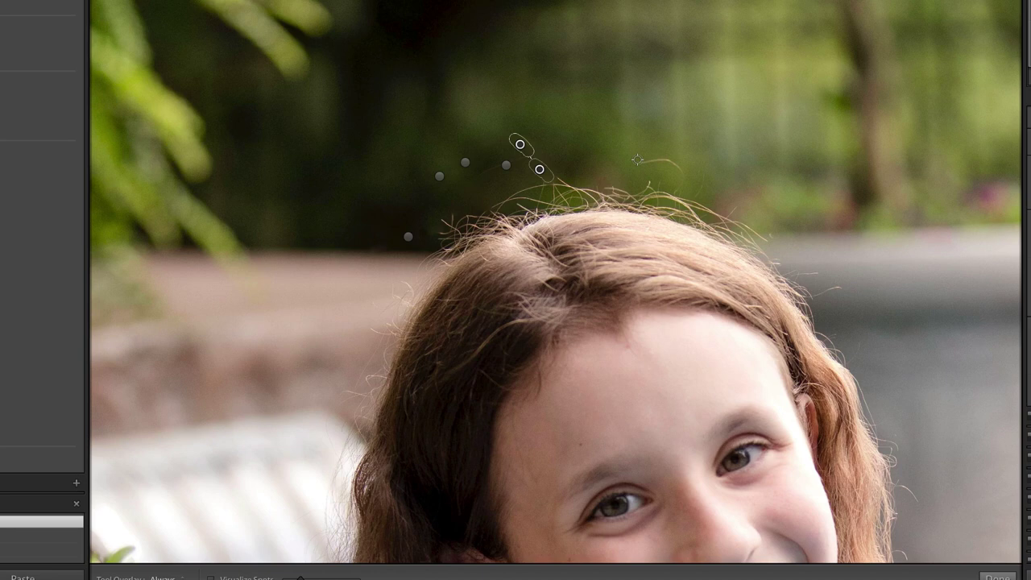
- Heal the remaining loose strands close above her head and the stray hair beside it against the gray planter
mouse_move(636, 159)
mouse_down()
mouse_move(675, 159)
mouse_move(684, 190)
mouse_move(705, 174)
mouse_up()
mouse_move(571, 184)
mouse_down()
mouse_move(557, 177)
mouse_move(500, 201)
mouse_up()
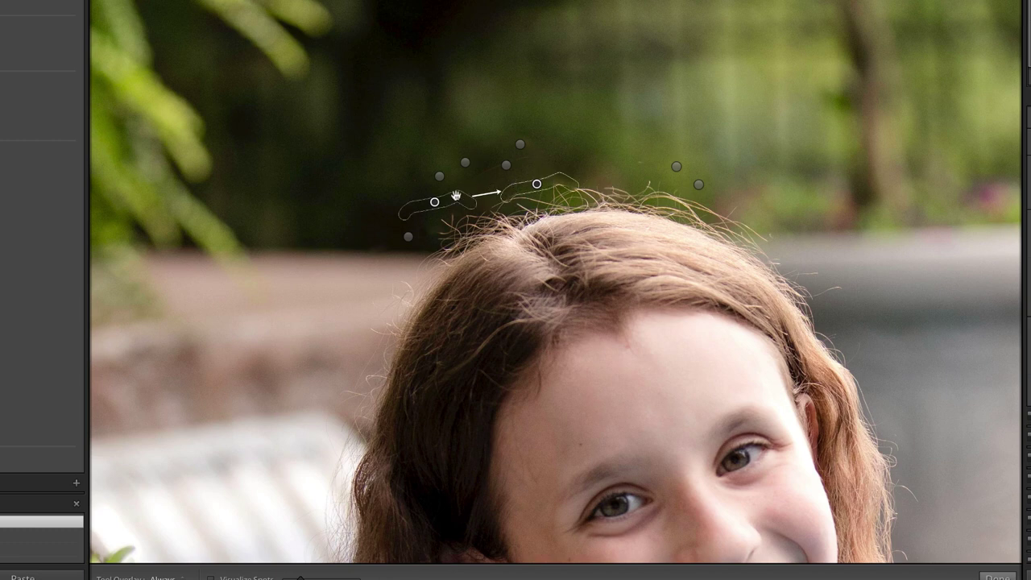
drag(843, 286, 822, 291)
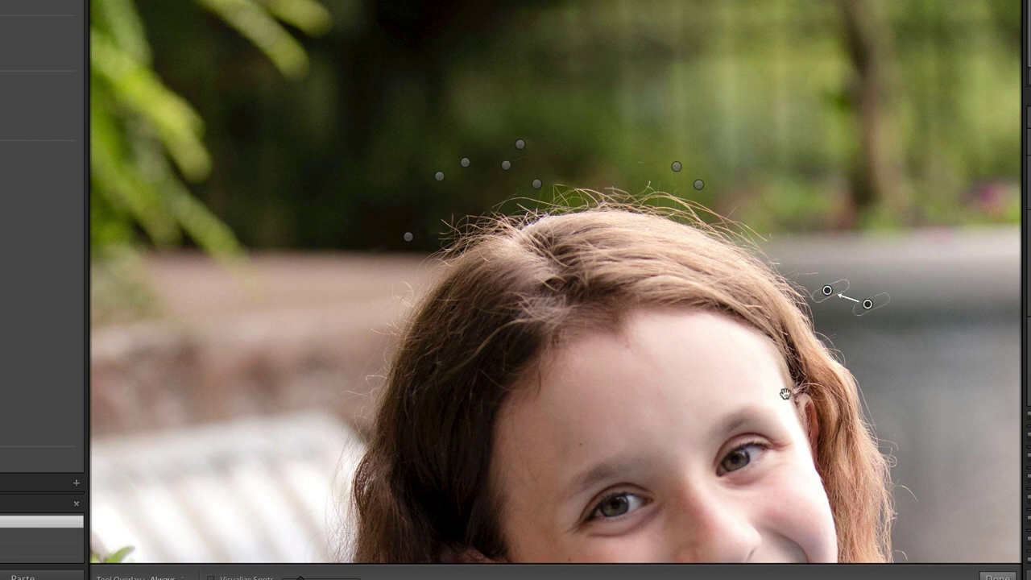
- Heal the leftover traces above her crown with one long diagonal stroke, then return to full view with Spot Removal closed
drag(785, 393, 618, 211)
drag(709, 392, 813, 373)
drag(545, 171, 606, 291)
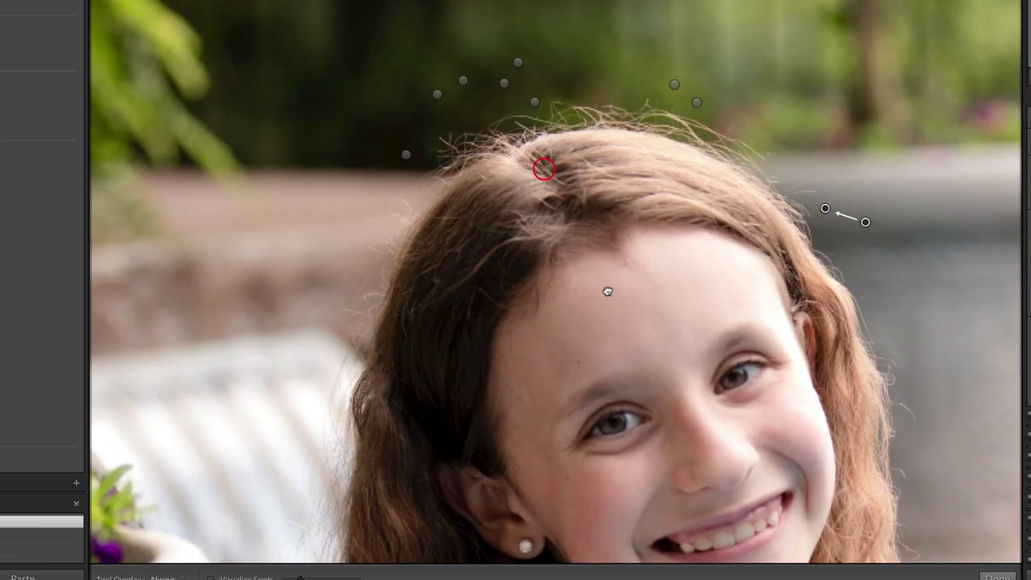
click(499, 86)
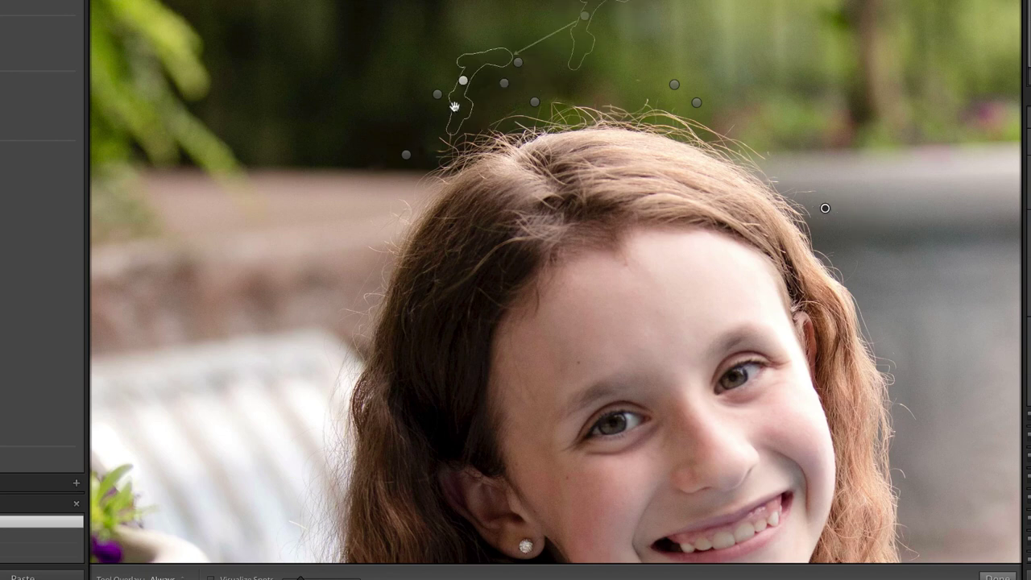
drag(443, 107, 543, 72)
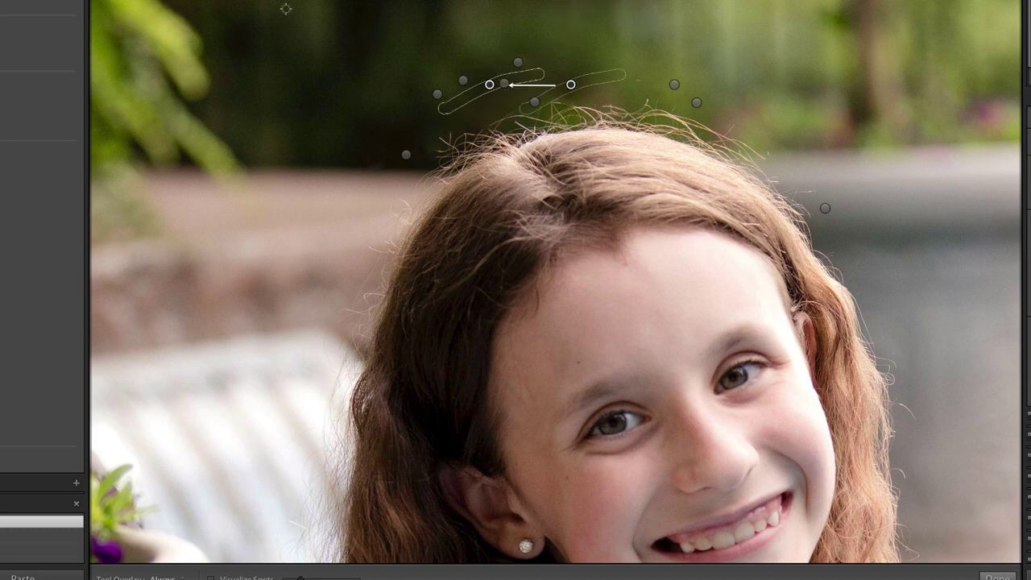
key(z)
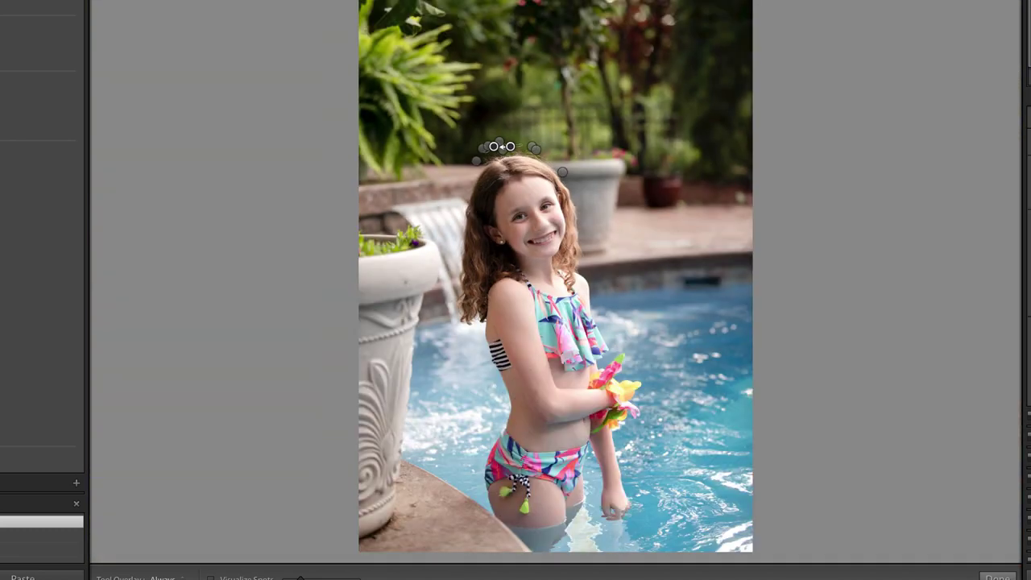
key(q)
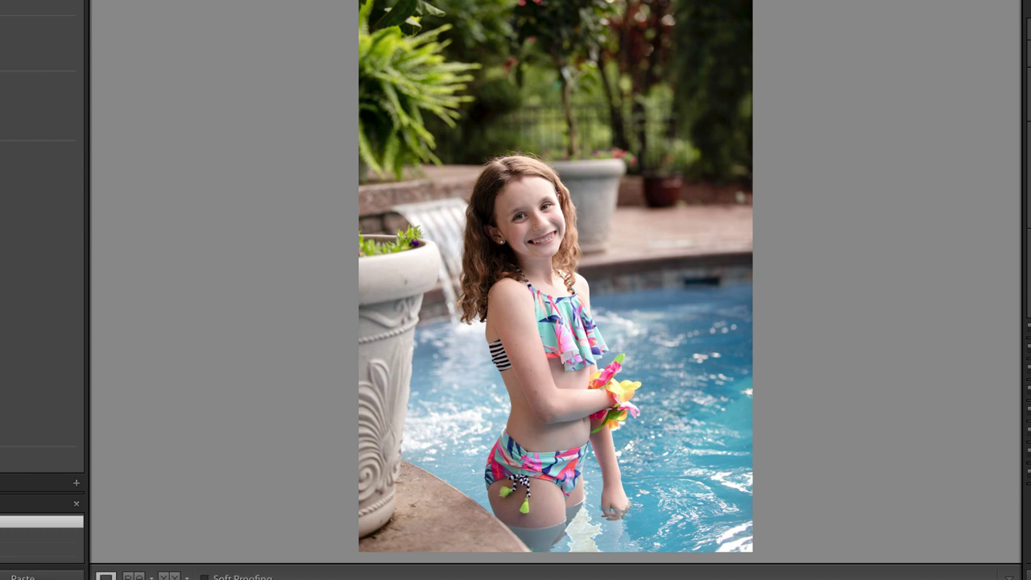
- In the flamingo float photo, heal the flyaways above and on both sides of the hair of the girl with outstretched arms
key(Right)
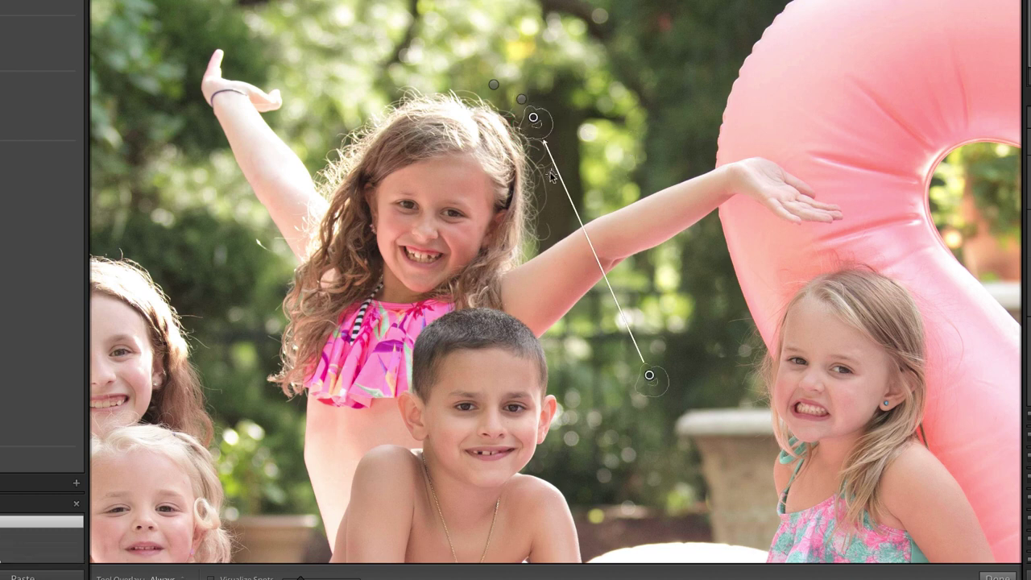
mouse_move(550, 176)
mouse_down()
mouse_move(540, 137)
mouse_move(553, 166)
mouse_move(553, 158)
mouse_move(543, 193)
mouse_move(543, 174)
mouse_move(546, 235)
mouse_up()
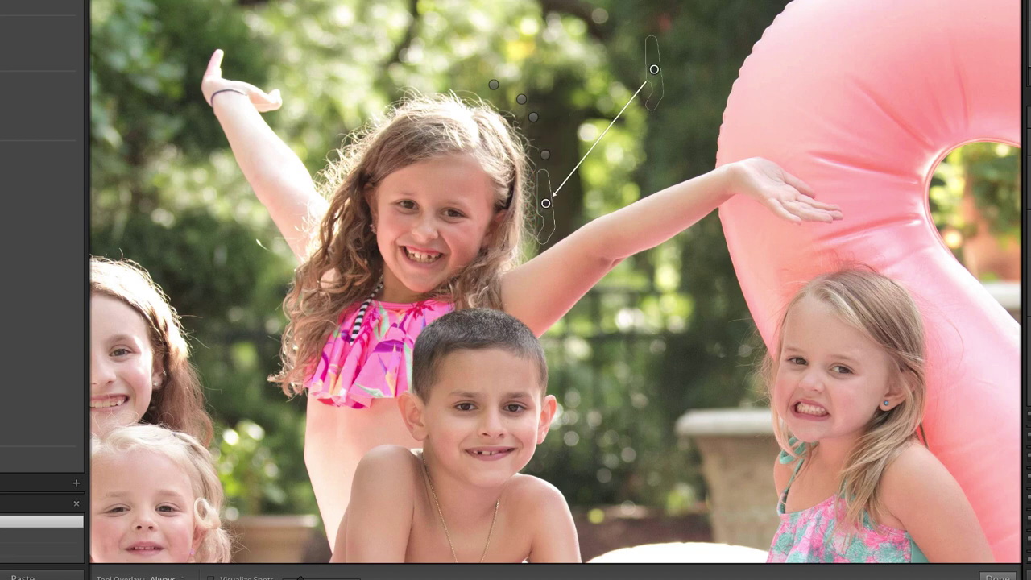
click(394, 86)
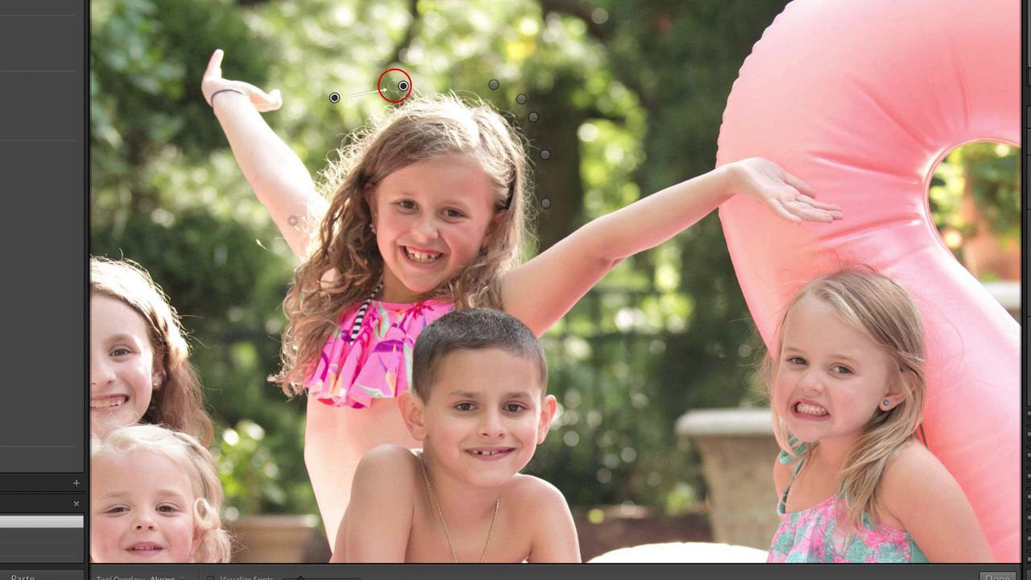
drag(253, 239, 268, 251)
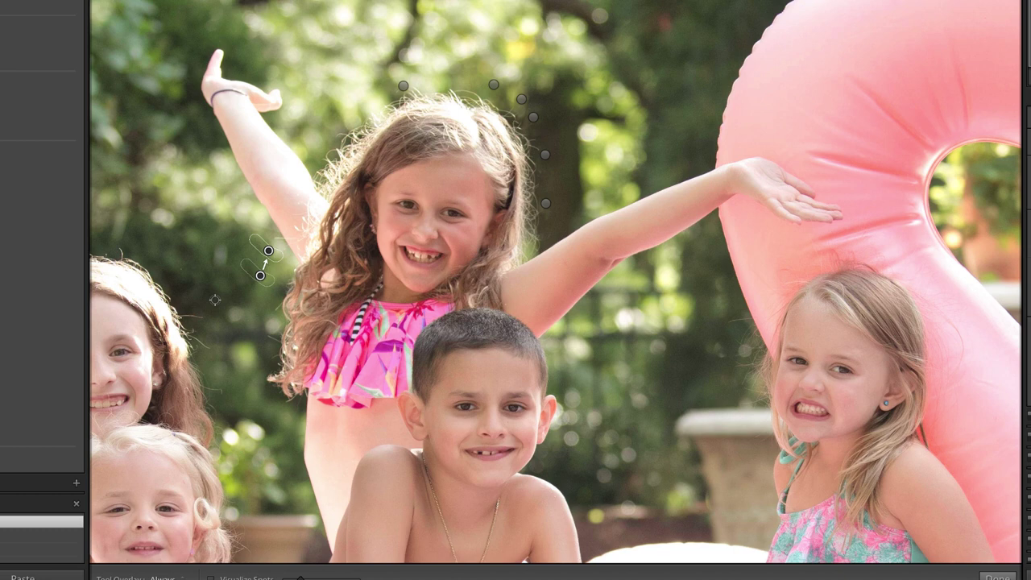
- Heal the stray hairs above and on both sides of the head of the girl behind the toddler, and close Spot Removal
drag(215, 300, 471, 287)
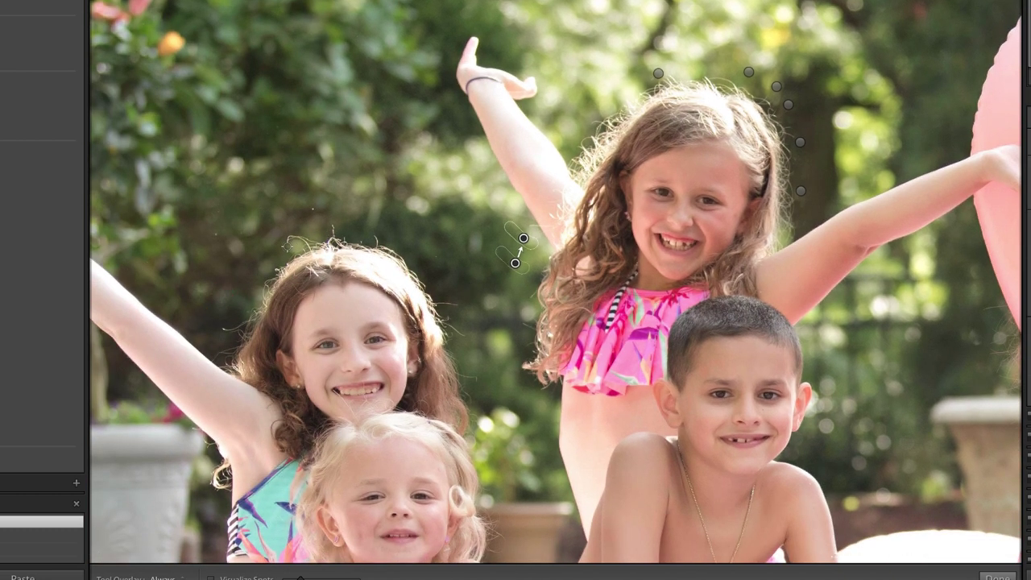
drag(284, 239, 304, 237)
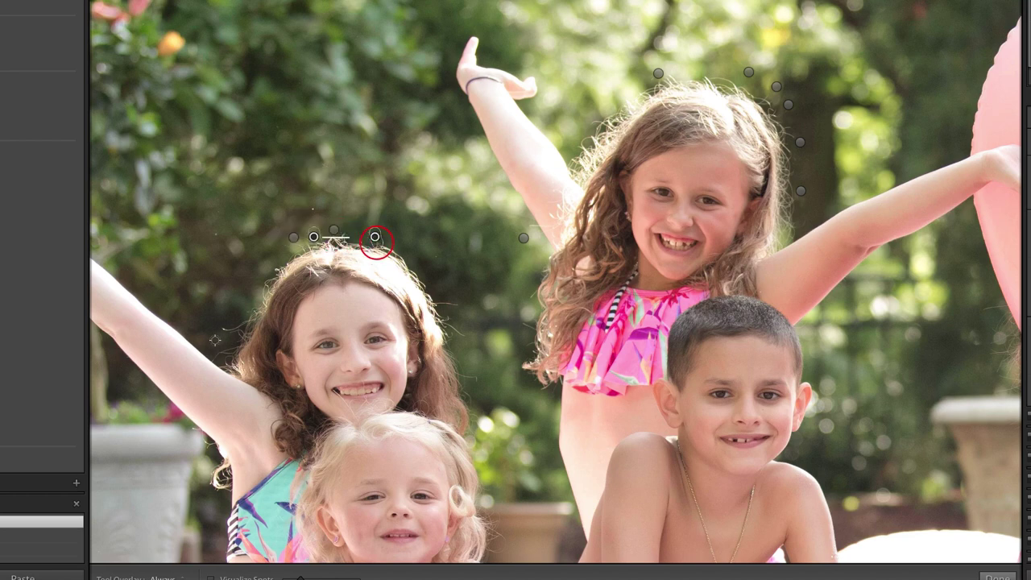
drag(244, 323, 242, 324)
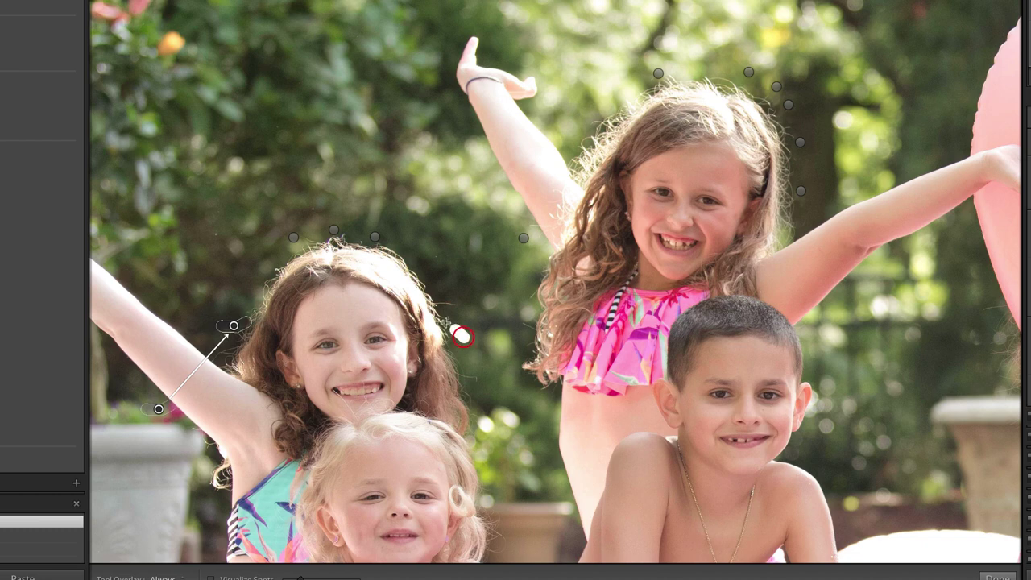
click(453, 328)
click(450, 302)
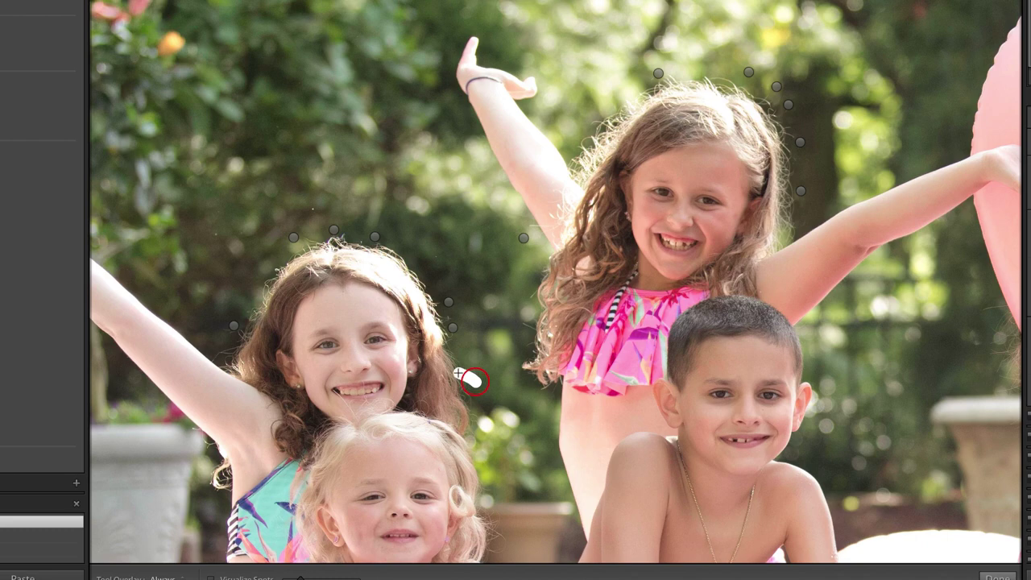
key(q)
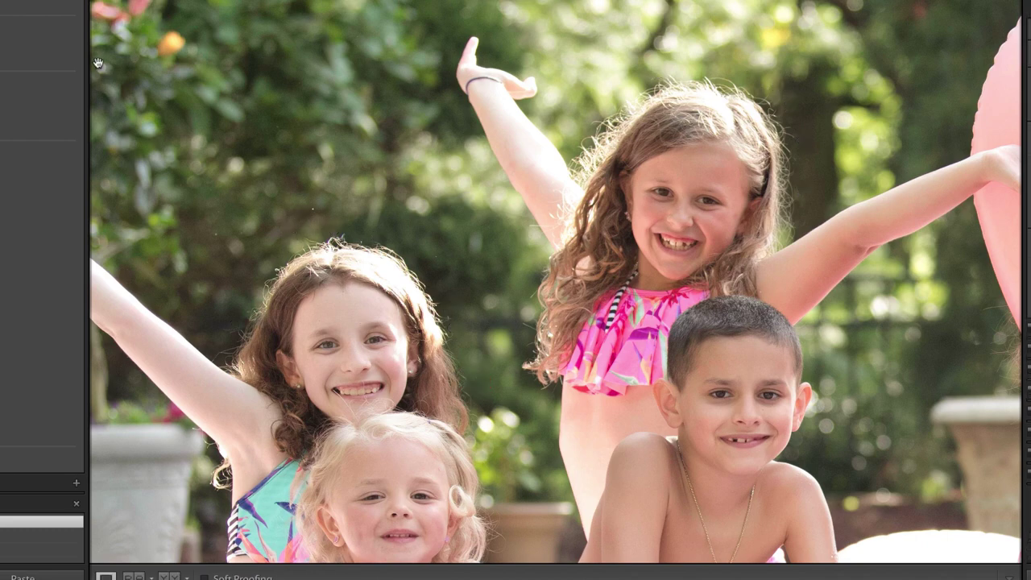
key(z)
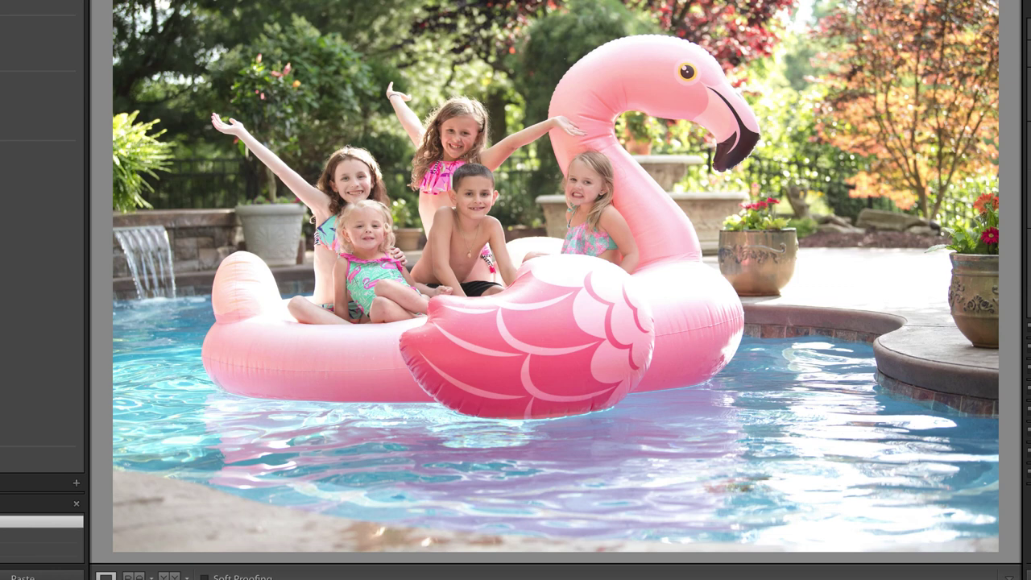
- Compare the before and after versions of the flamingo float photo
key(backslash)
key(backslash)
key(backslash)
key(backslash)
- Open the next photo, of the toddler in sunglasses, and heal the stray curl beside her head against the pool water
key(Right)
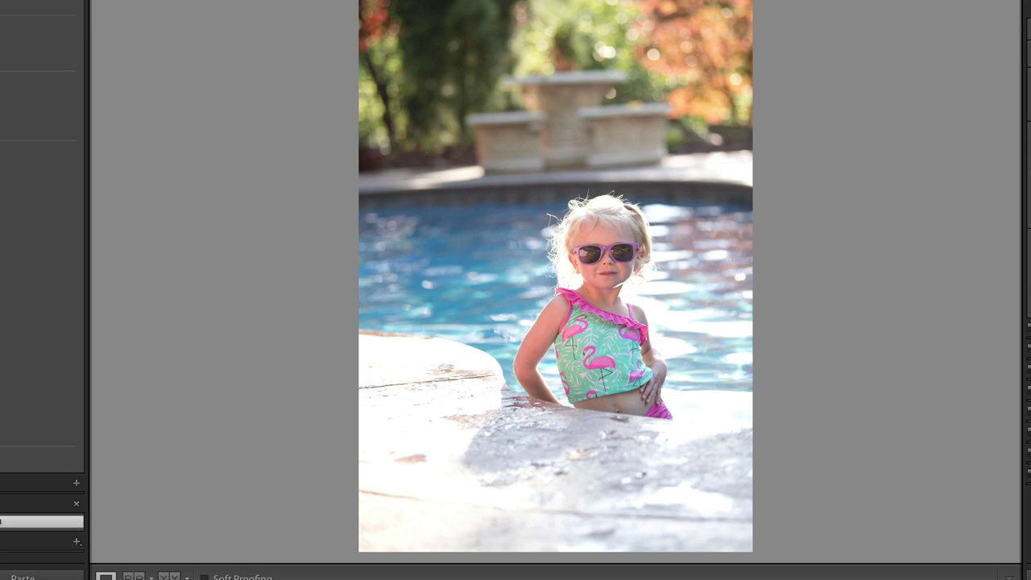
key(q)
key(z)
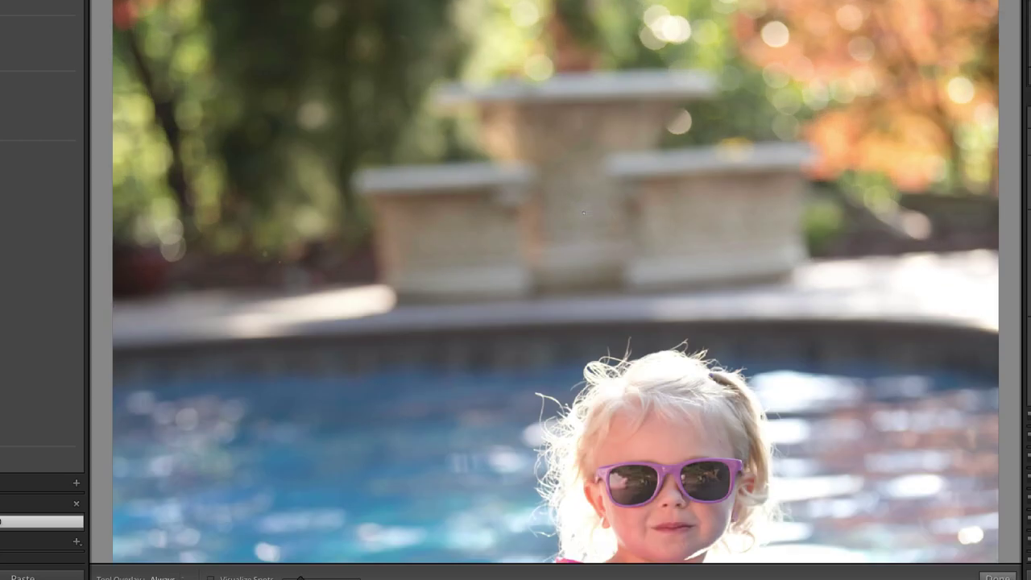
drag(626, 448, 539, 106)
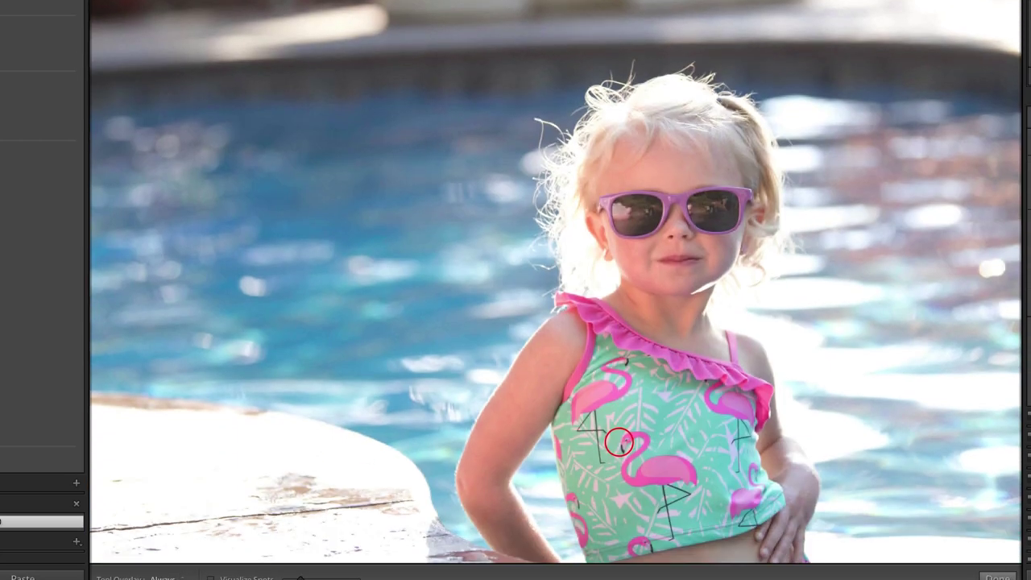
mouse_move(531, 118)
mouse_down()
mouse_move(558, 130)
mouse_move(543, 120)
mouse_move(540, 161)
mouse_move(543, 121)
mouse_up()
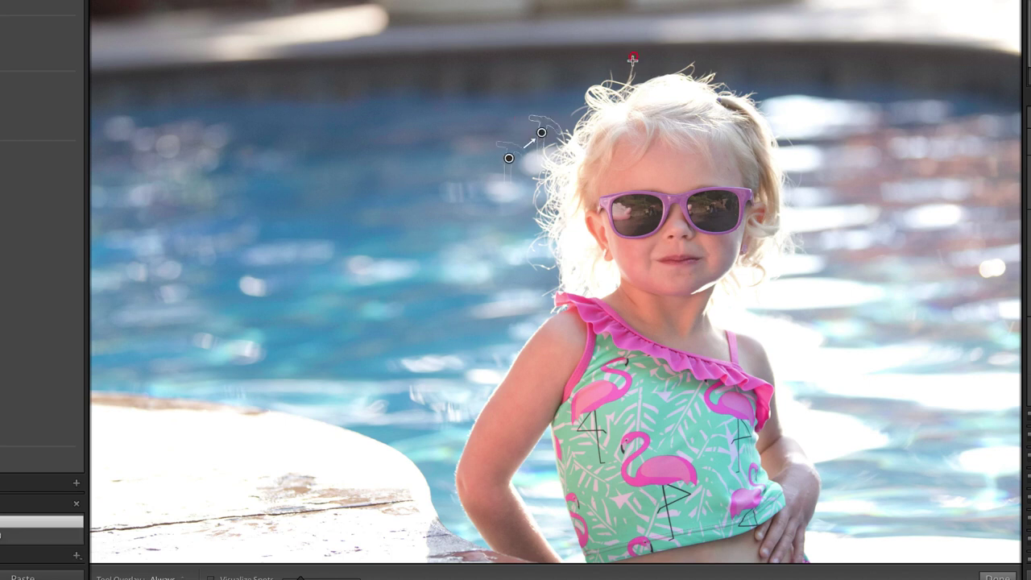
- Heal the wispy hairs sticking up above the toddler's head and close Spot Removal at full view
mouse_move(633, 59)
mouse_down()
mouse_move(629, 47)
mouse_move(630, 80)
mouse_move(616, 76)
mouse_up()
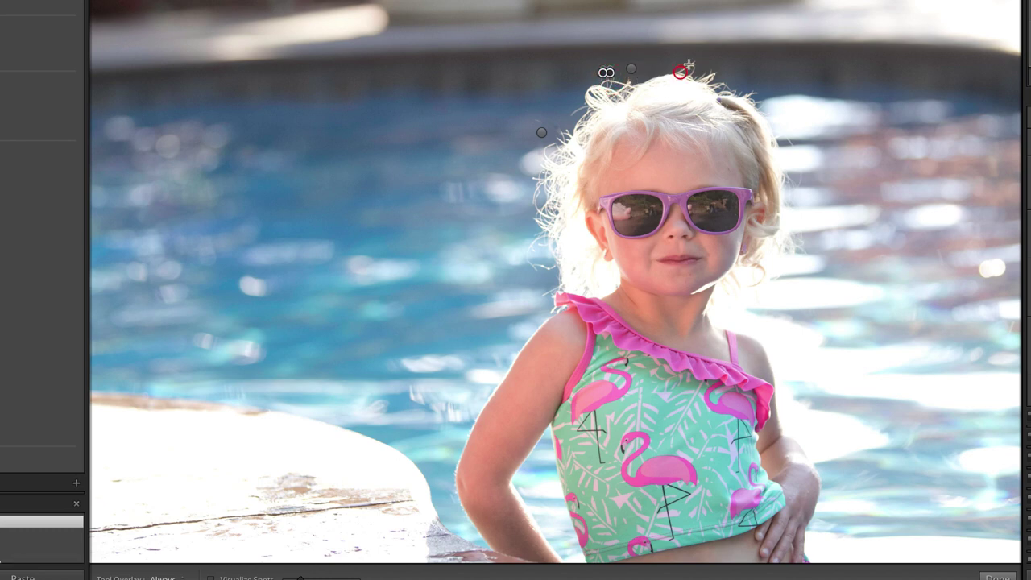
key(z)
key(q)
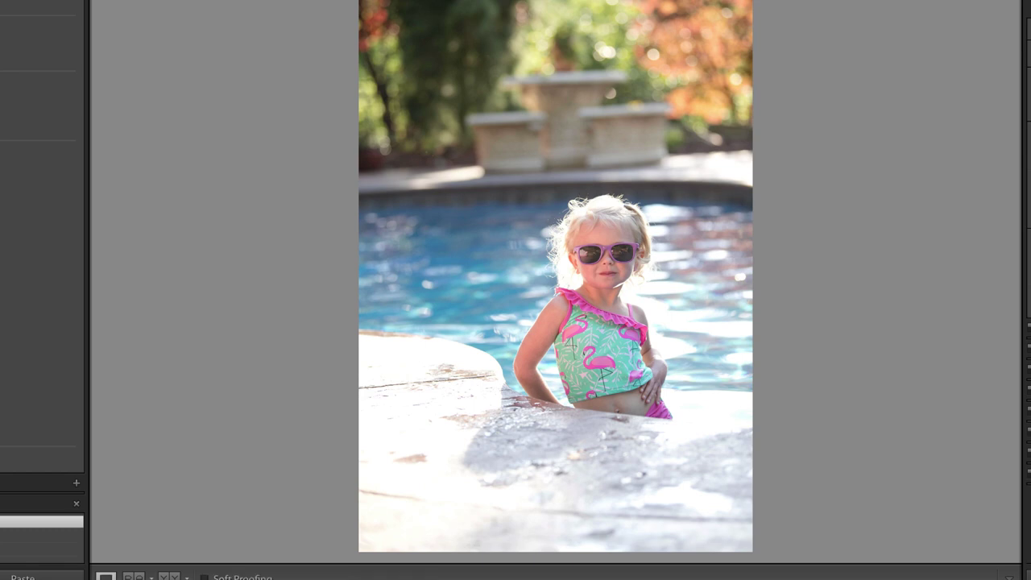